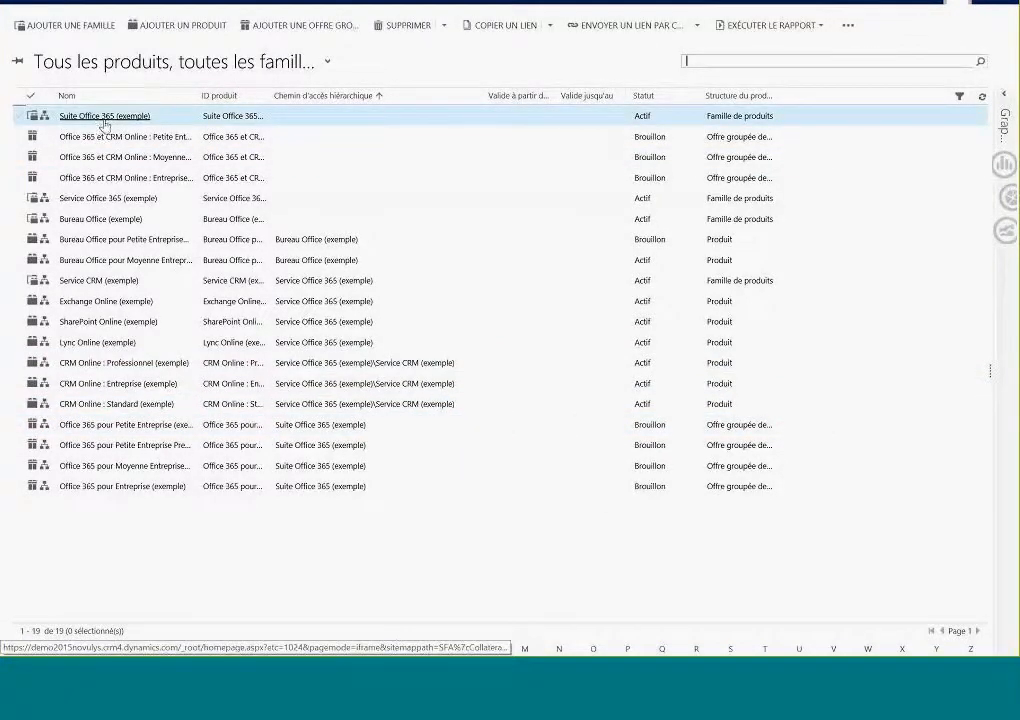
# Open the Service Office 365 (exemple) product family and review its subscription duration and URL properties
pyautogui.click(90, 200)
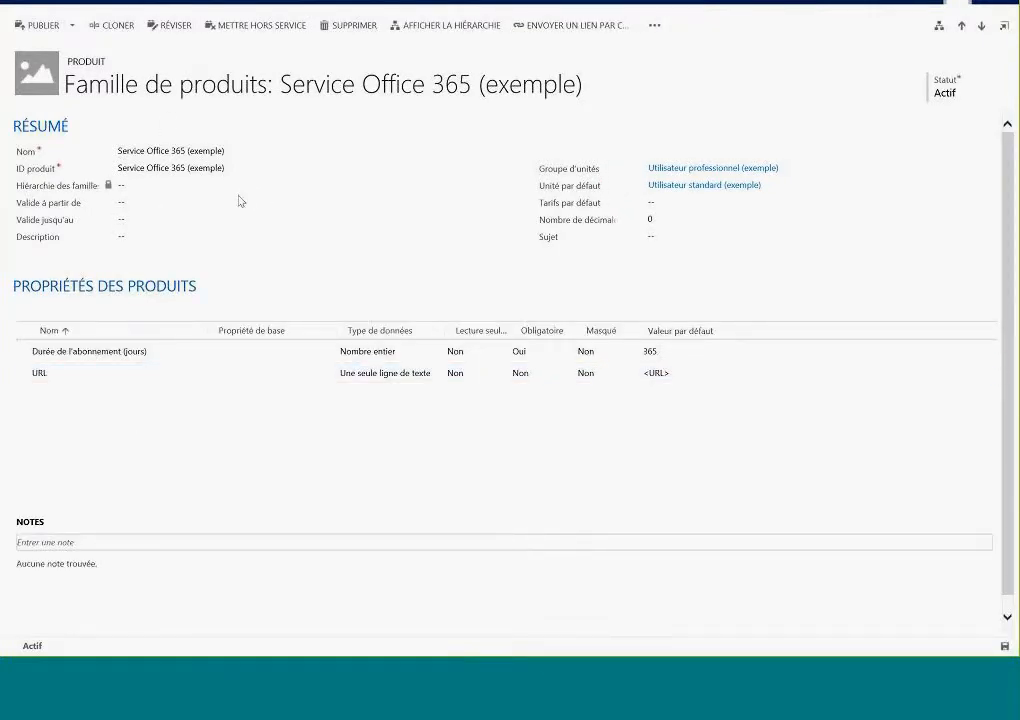
pyautogui.click(178, 352)
pyautogui.click(175, 372)
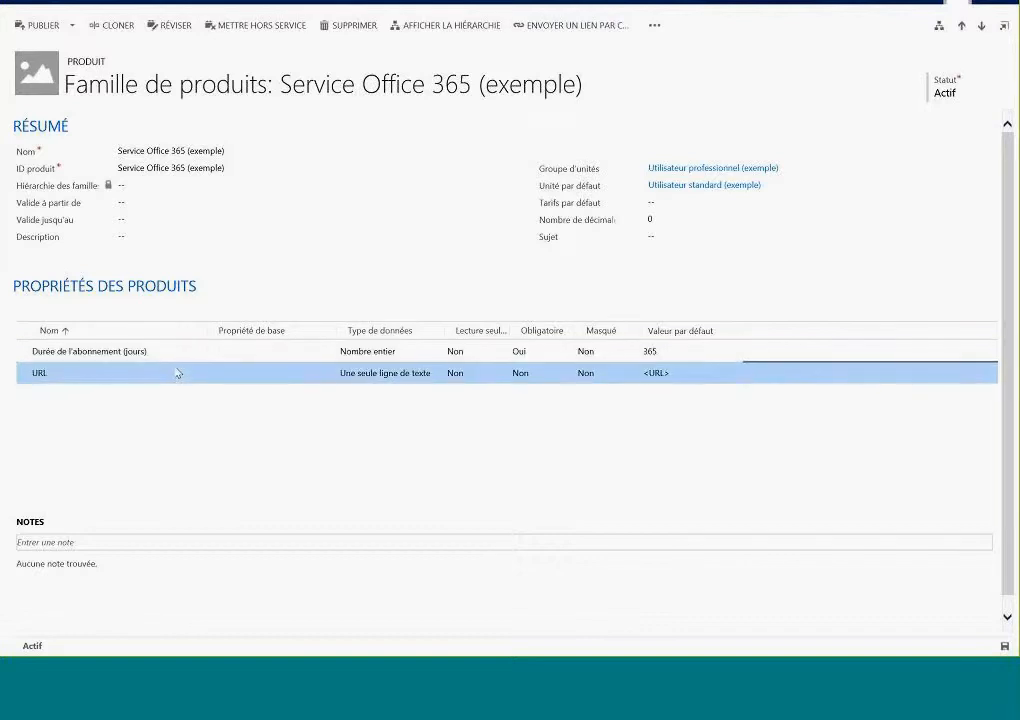
pyautogui.click(184, 354)
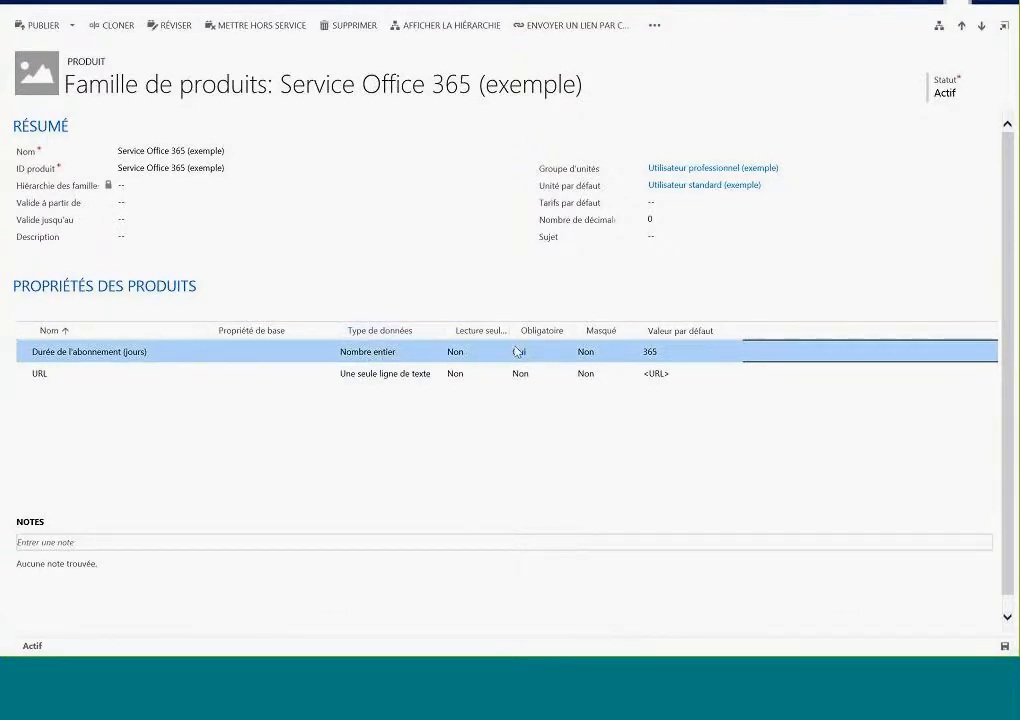
pyautogui.click(500, 377)
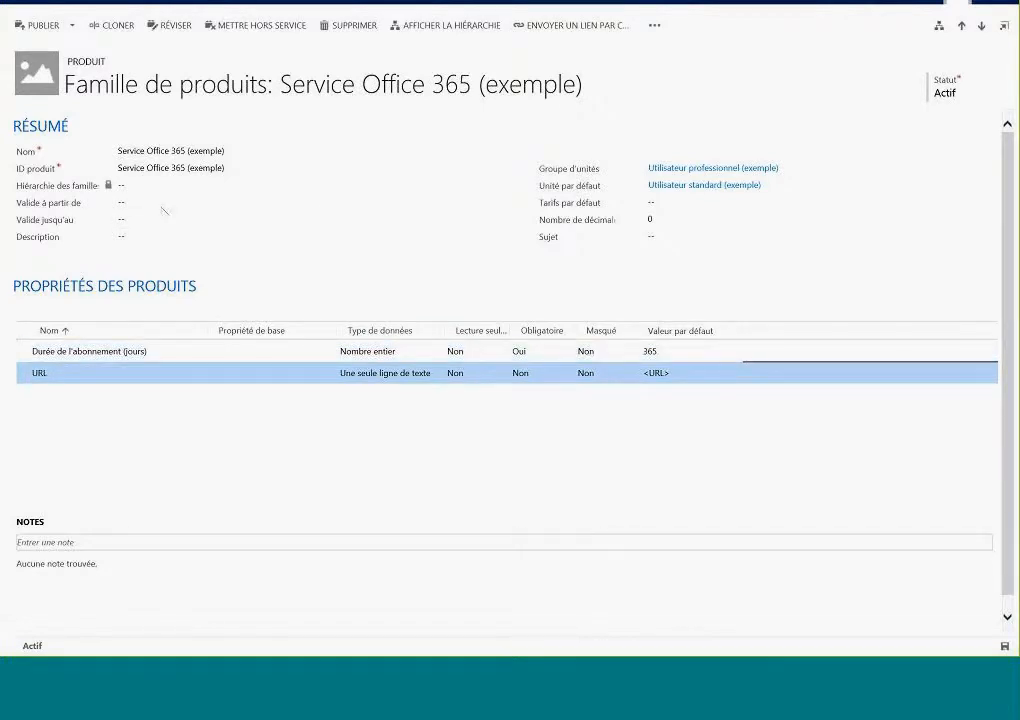
# Return to the product list, open the Suite Office 365 (exemple) family and review its properties
pyautogui.click(219, 3)
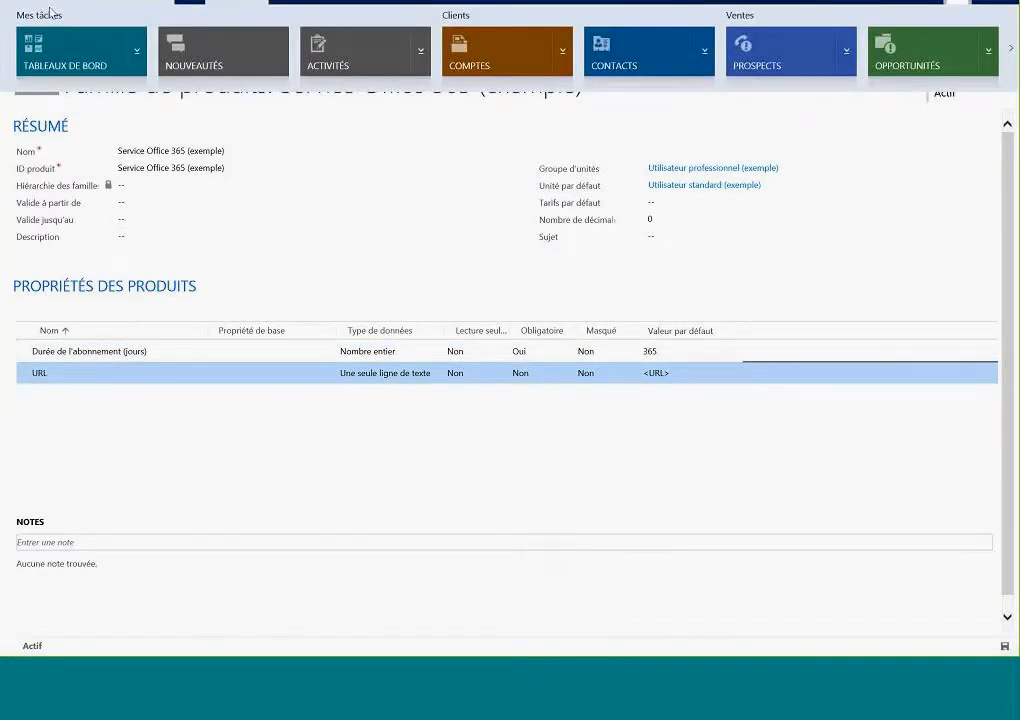
pyautogui.click(373, 146)
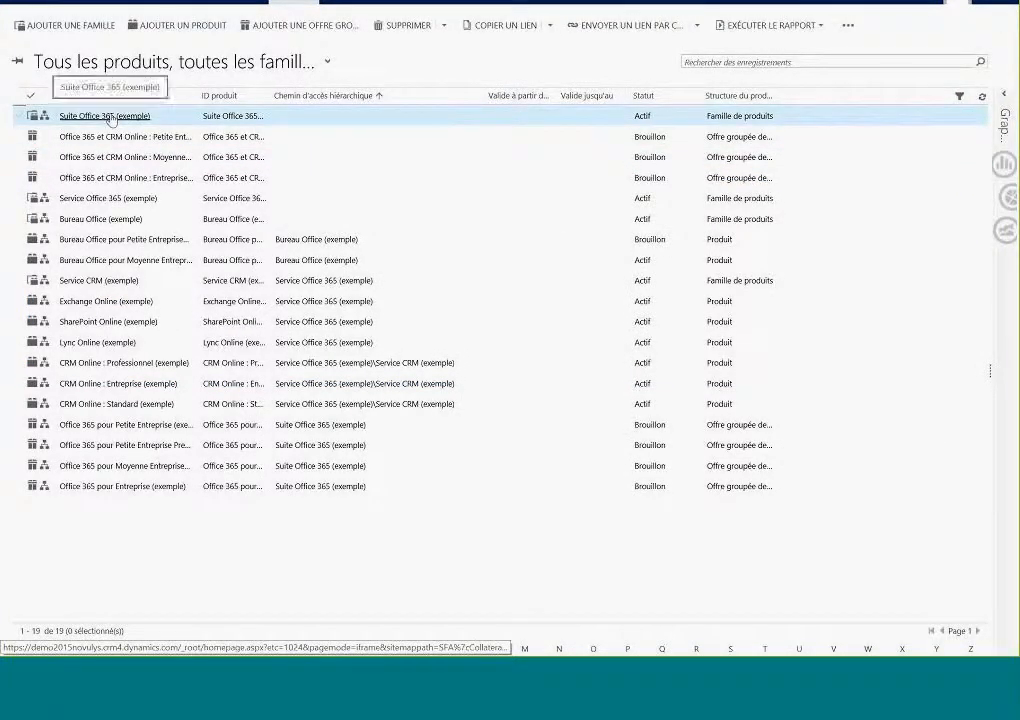
pyautogui.click(110, 117)
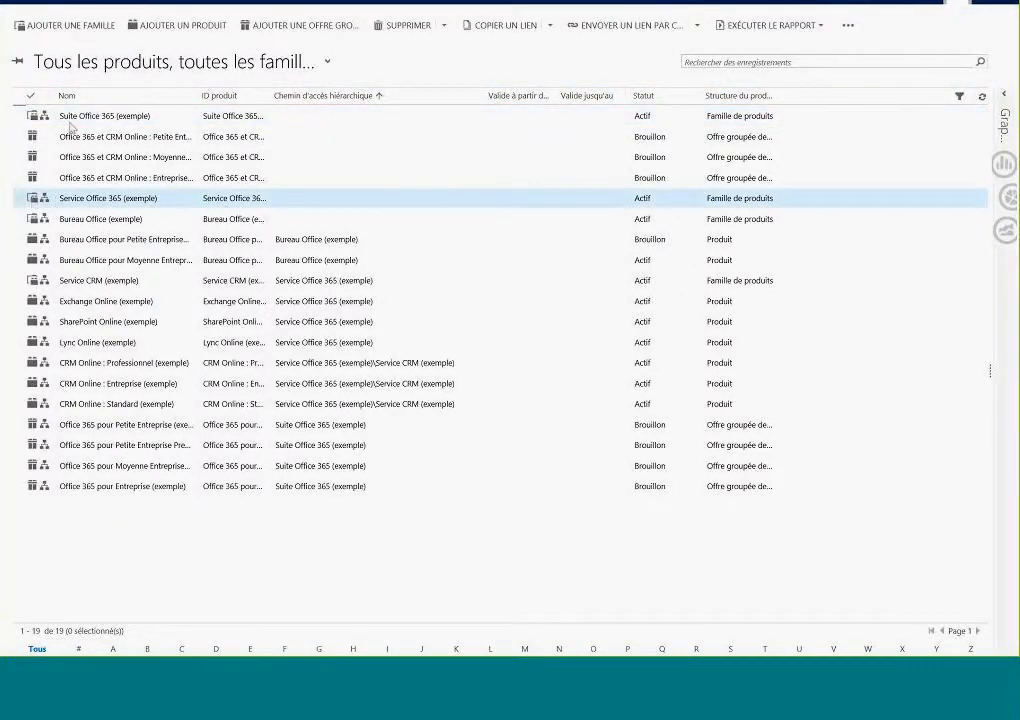
pyautogui.click(37, 117)
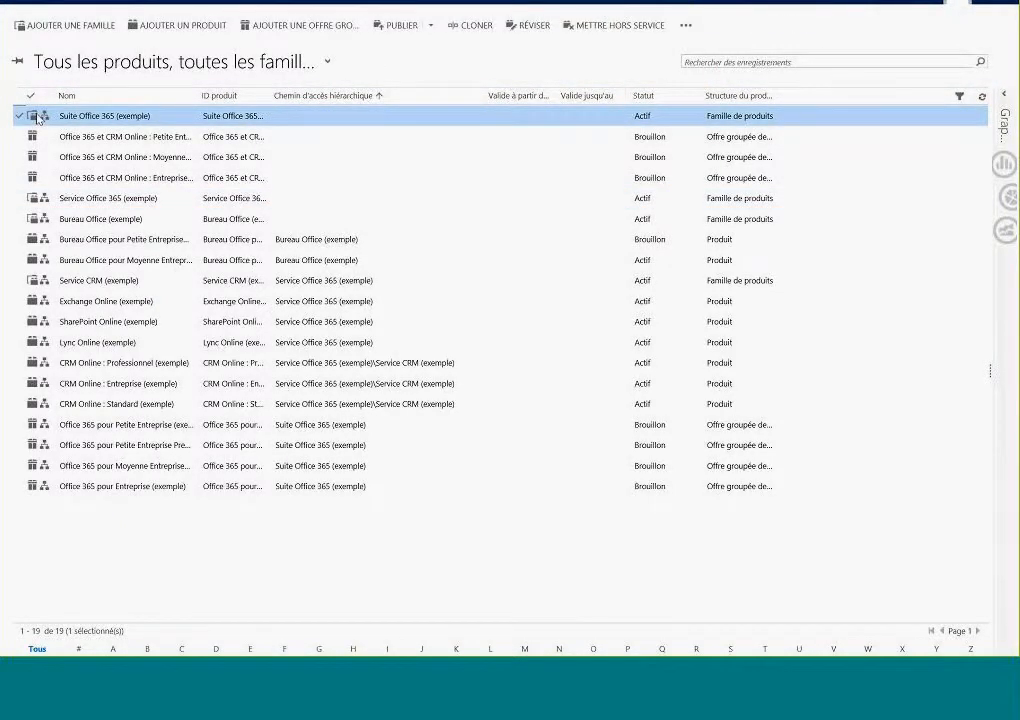
pyautogui.doubleClick(37, 117)
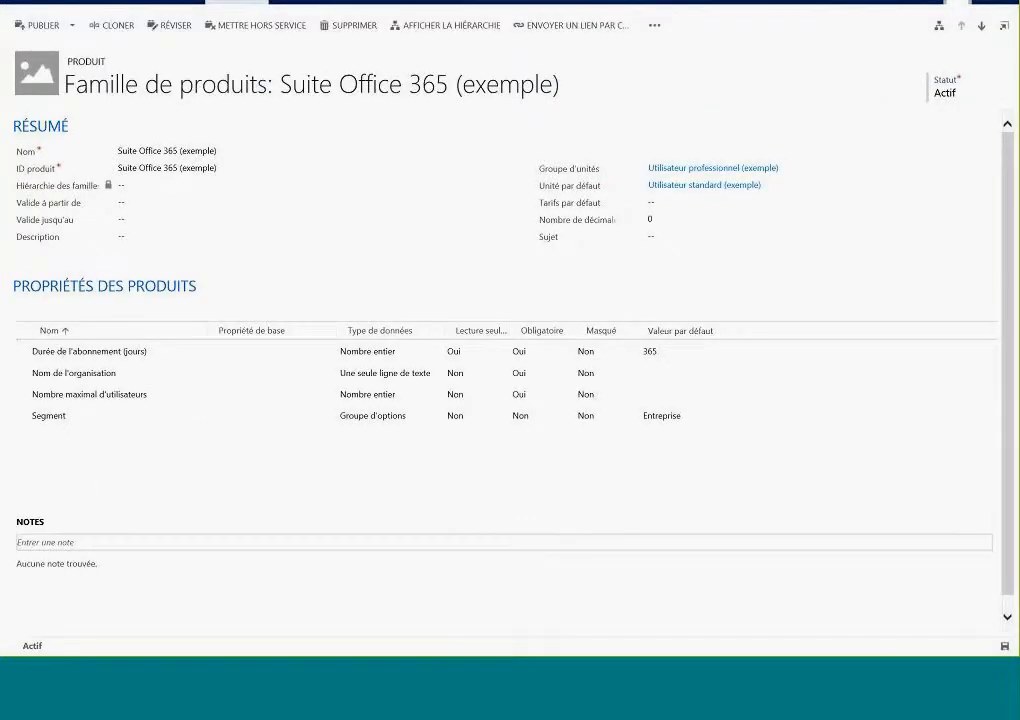
pyautogui.click(199, 395)
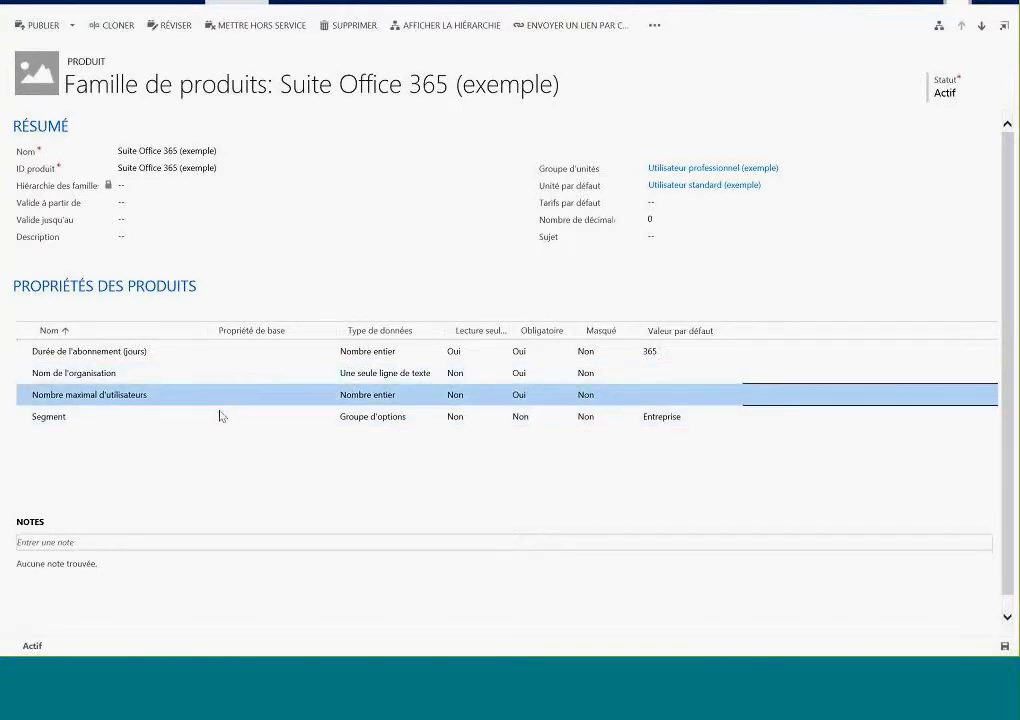
pyautogui.click(223, 418)
pyautogui.scroll(-1, 206, 458)
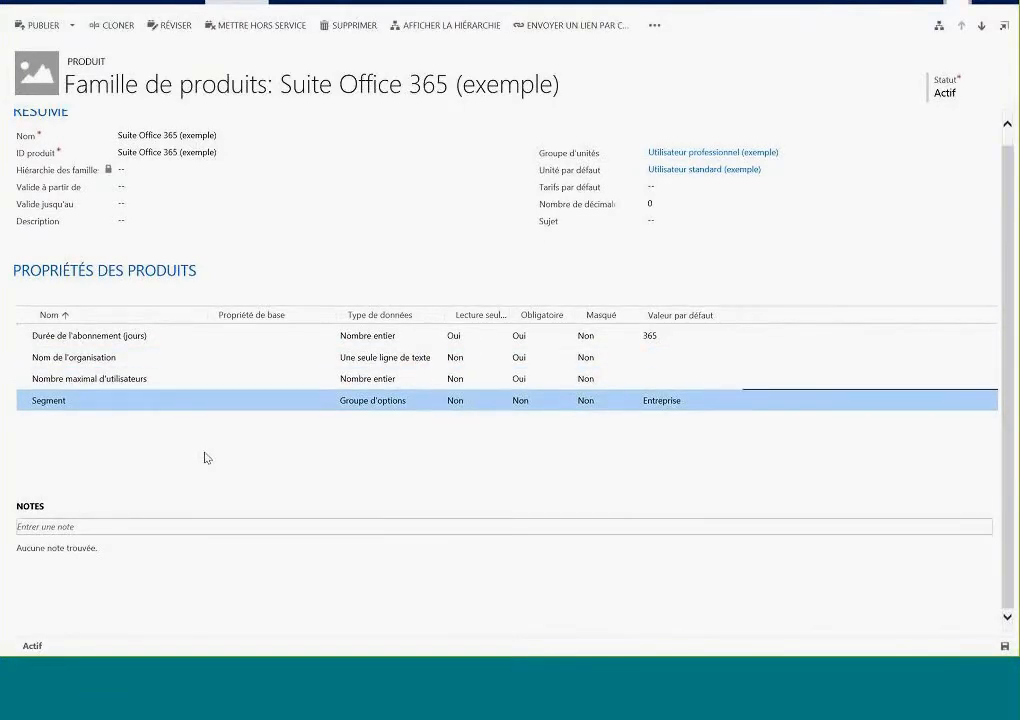
pyautogui.scroll(1, 206, 458)
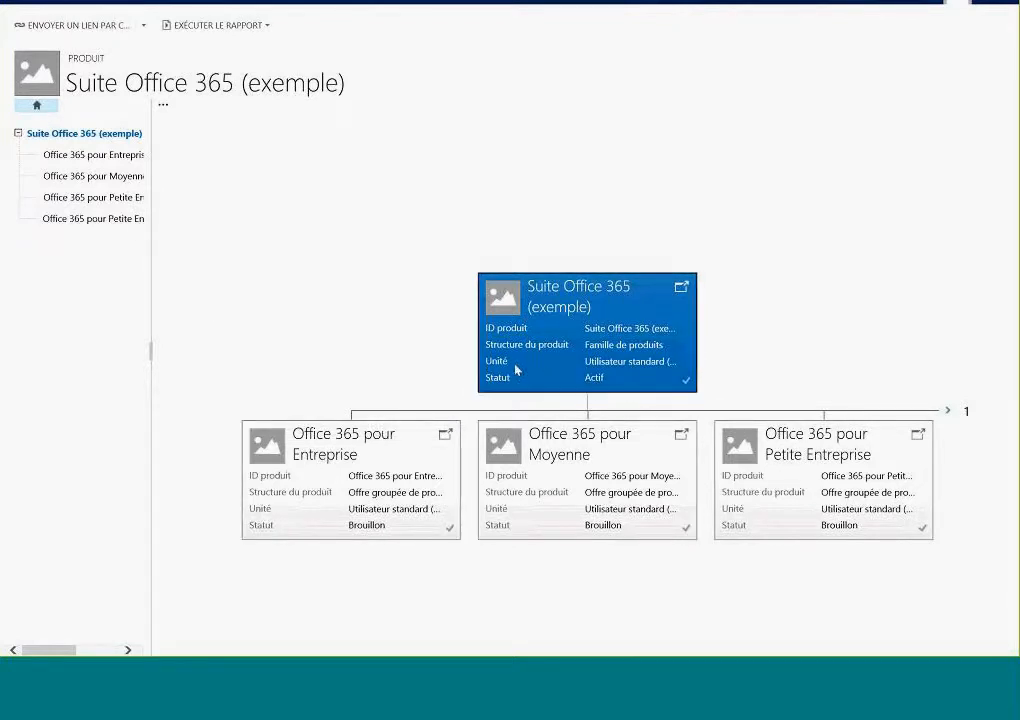
# Start a new opportunity from the opportunities list, with the first suggested contact and the account Au p'tit café serré (exemple)
pyautogui.click(229, 3)
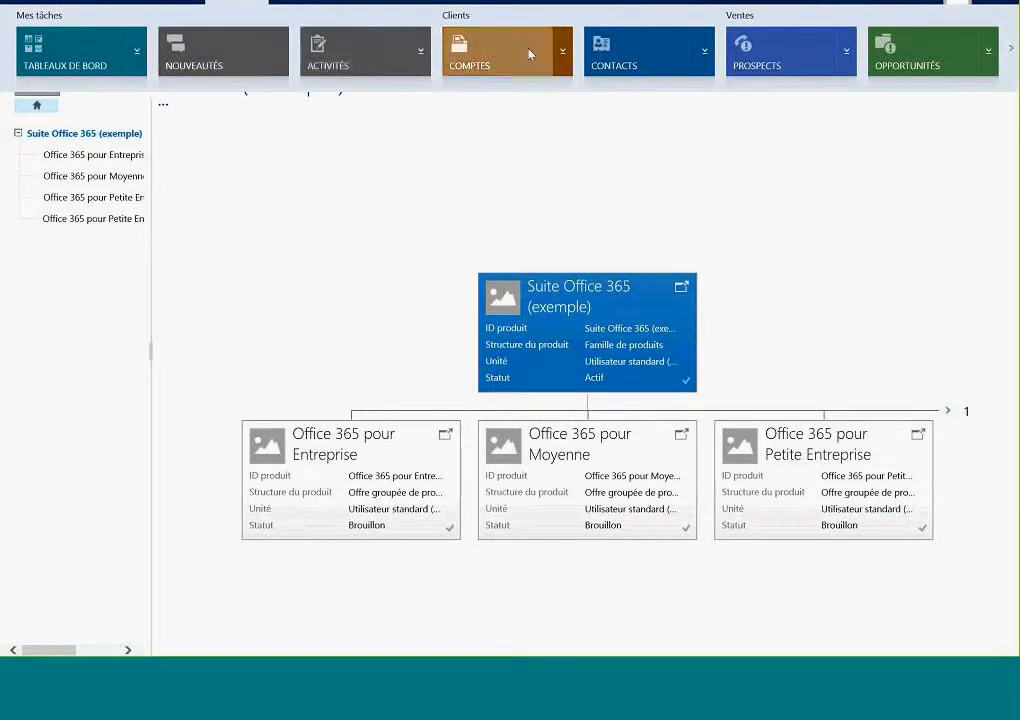
pyautogui.click(873, 58)
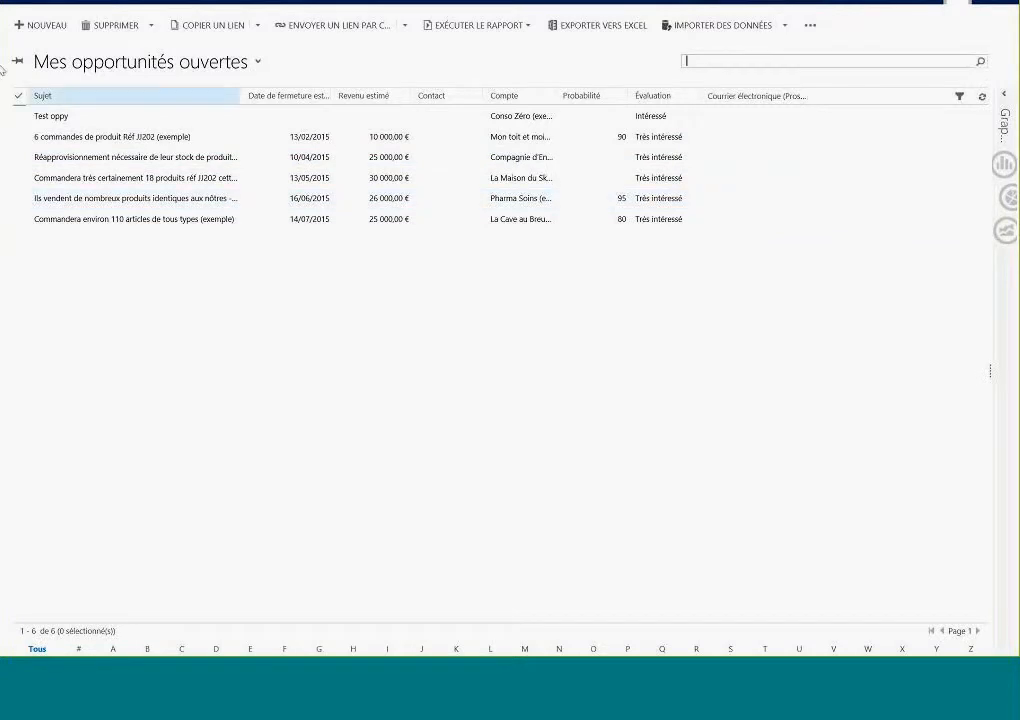
pyautogui.click(38, 25)
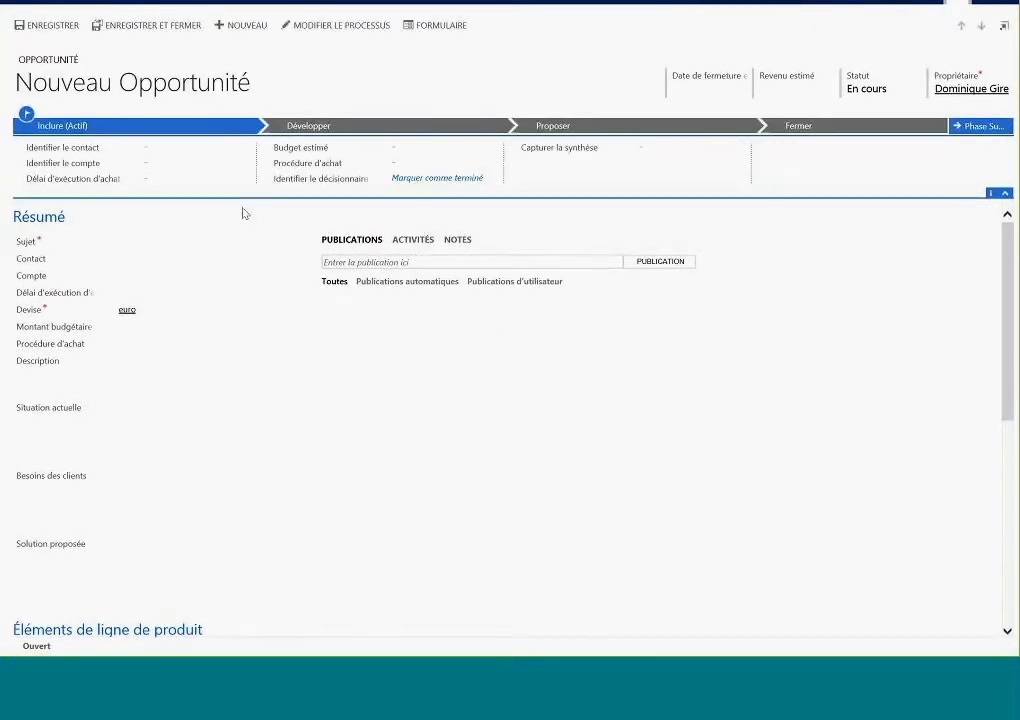
pyautogui.click(243, 150)
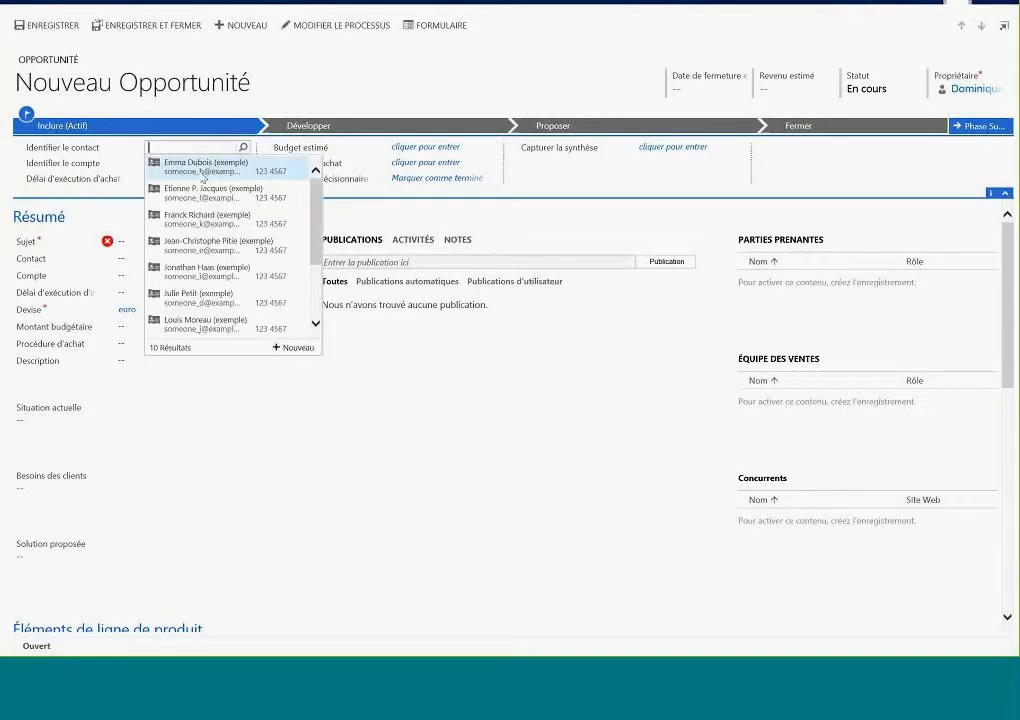
pyautogui.click(205, 160)
pyautogui.click(243, 162)
pyautogui.click(195, 212)
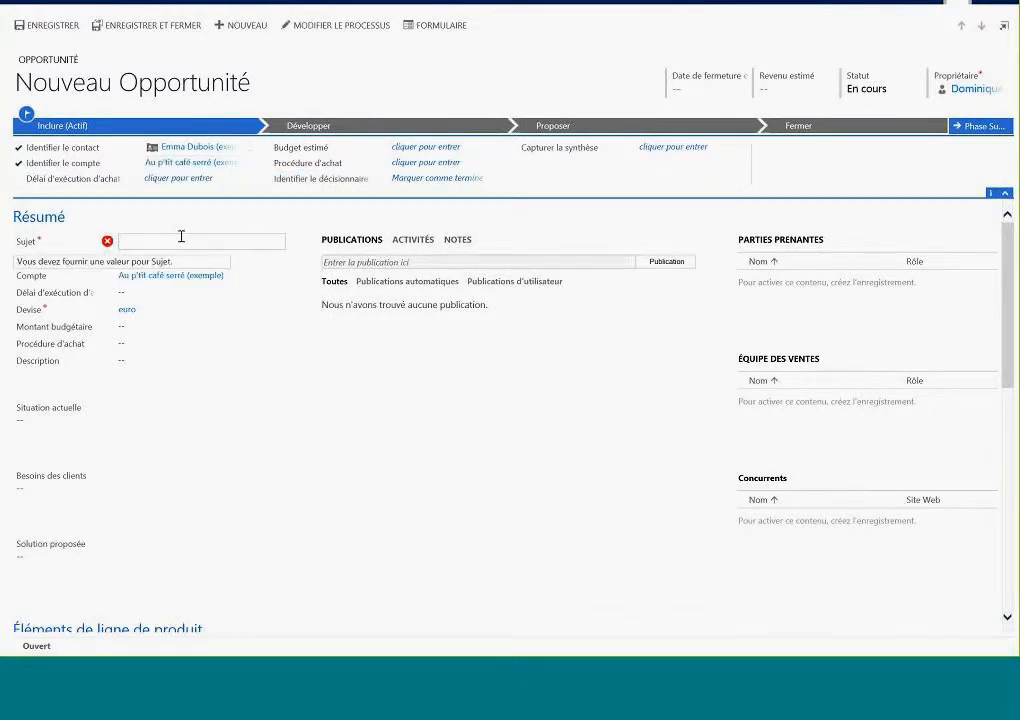
# Set the opportunity's subject to "Opportunité démo" and save the record
pyautogui.write('Opportunité démo')
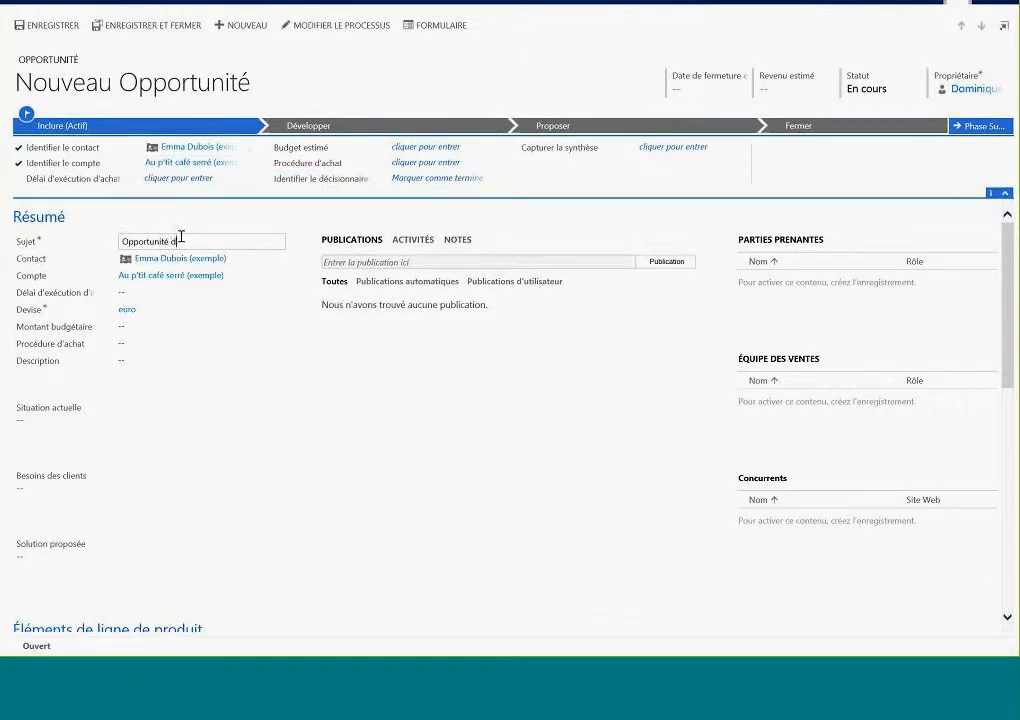
pyautogui.click(428, 462)
pyautogui.click(1004, 647)
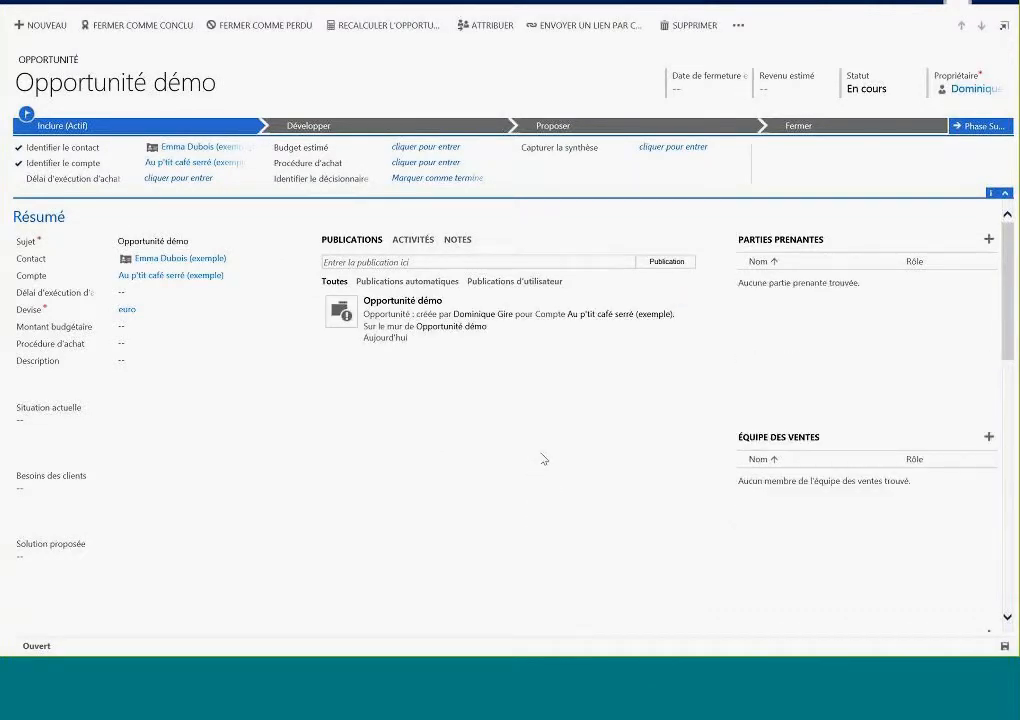
# Set the opportunity's price list to Office 365 - États-Unis (exemple) in the product line items section
pyautogui.scroll(-1, 544, 458)
pyautogui.scroll(-6, 542, 460)
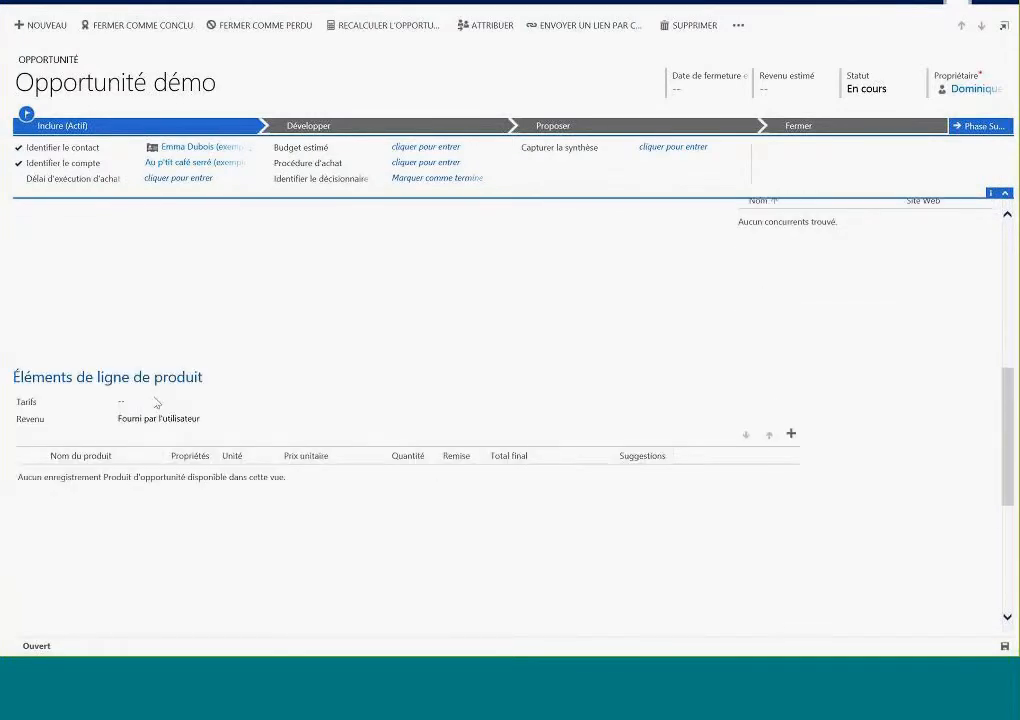
pyautogui.click(155, 401)
pyautogui.click(398, 401)
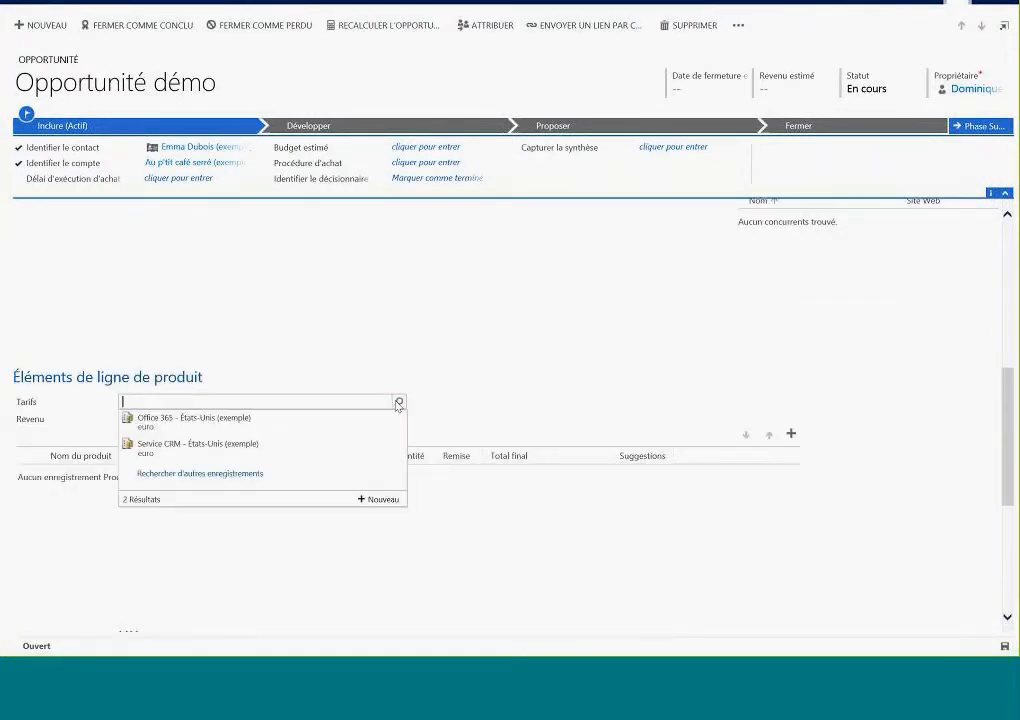
pyautogui.click(320, 425)
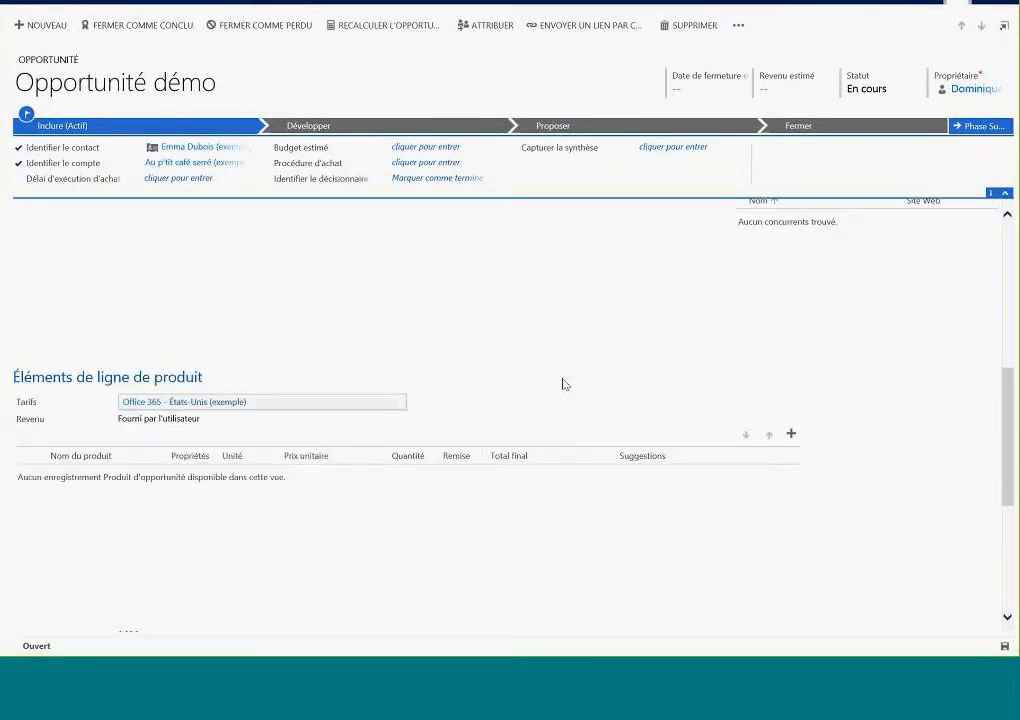
# Add the existing product CRM Online : Entreprise (exemple) as a line item of the opportunity
pyautogui.click(792, 437)
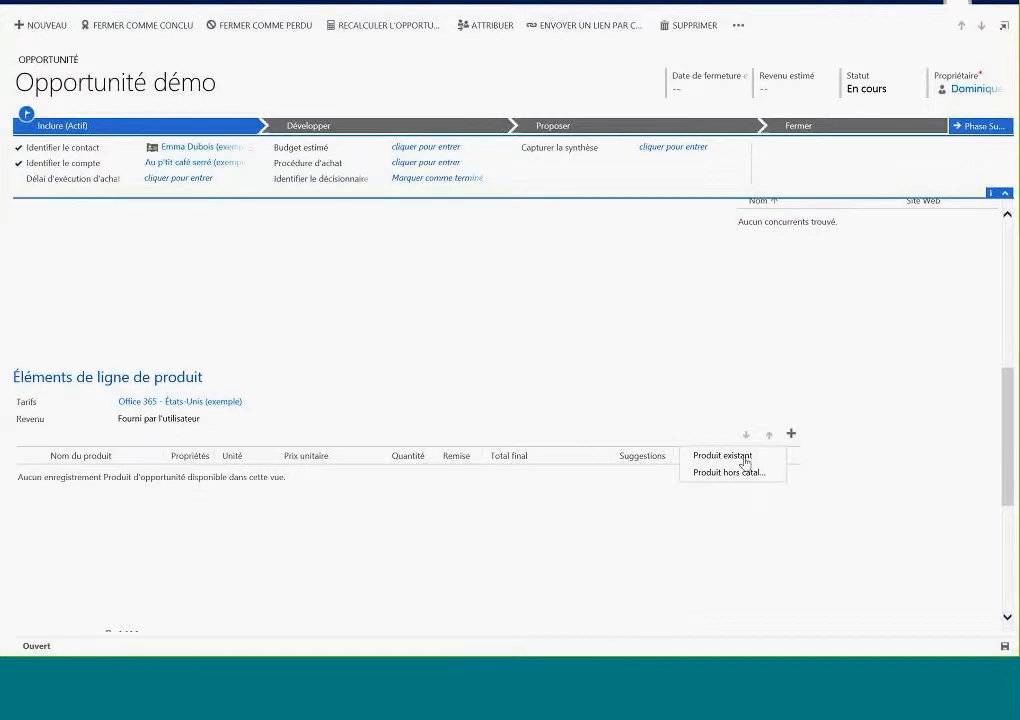
pyautogui.click(743, 457)
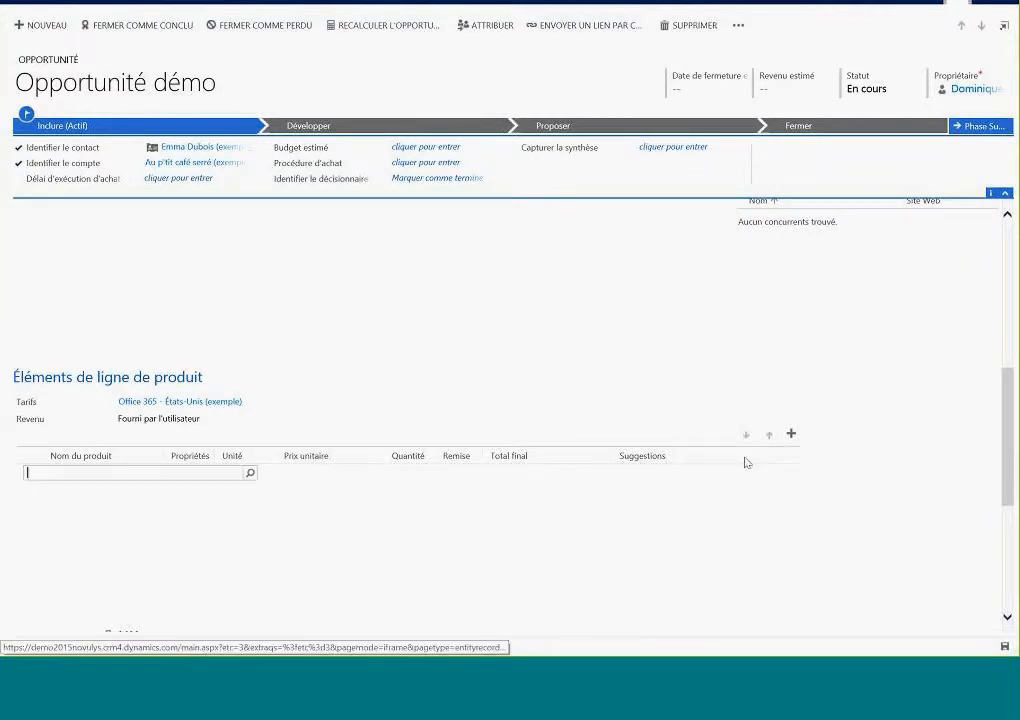
pyautogui.click(250, 472)
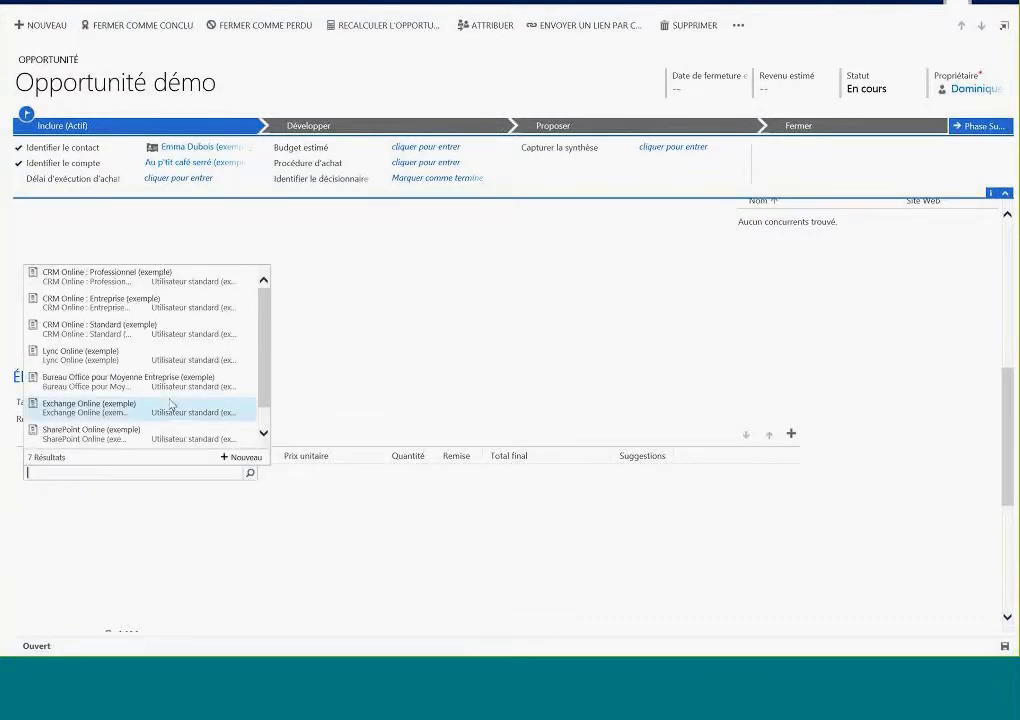
pyautogui.click(155, 316)
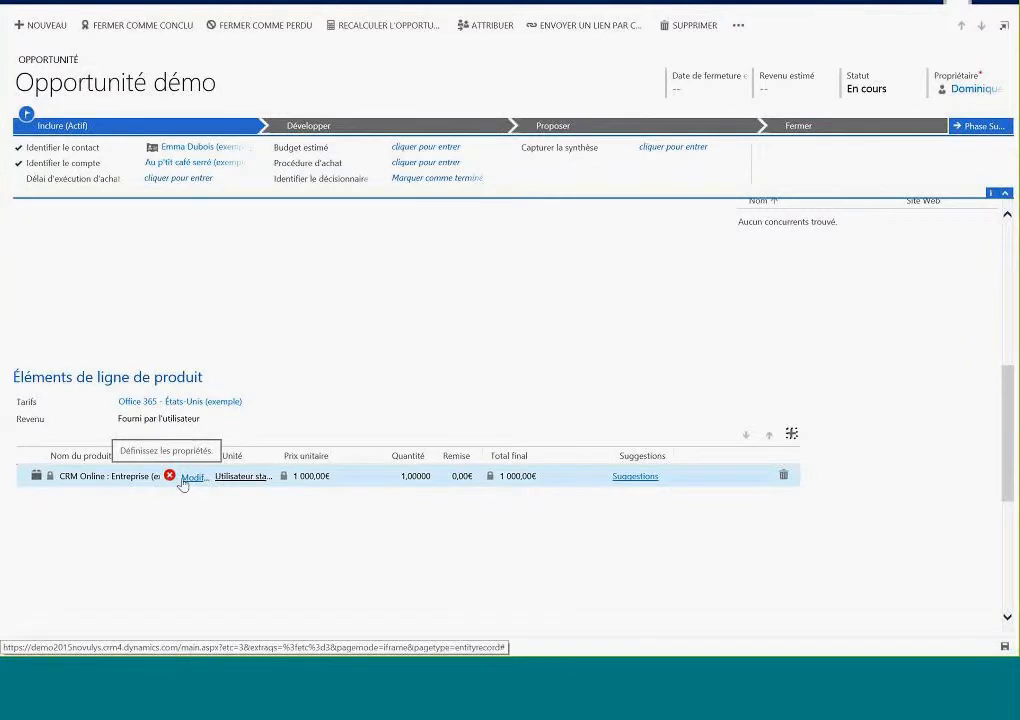
# In the CRM Online : Entreprise line's properties, set the organisation name to Novulys and the segment to Entreprise, and validate them
pyautogui.click(183, 479)
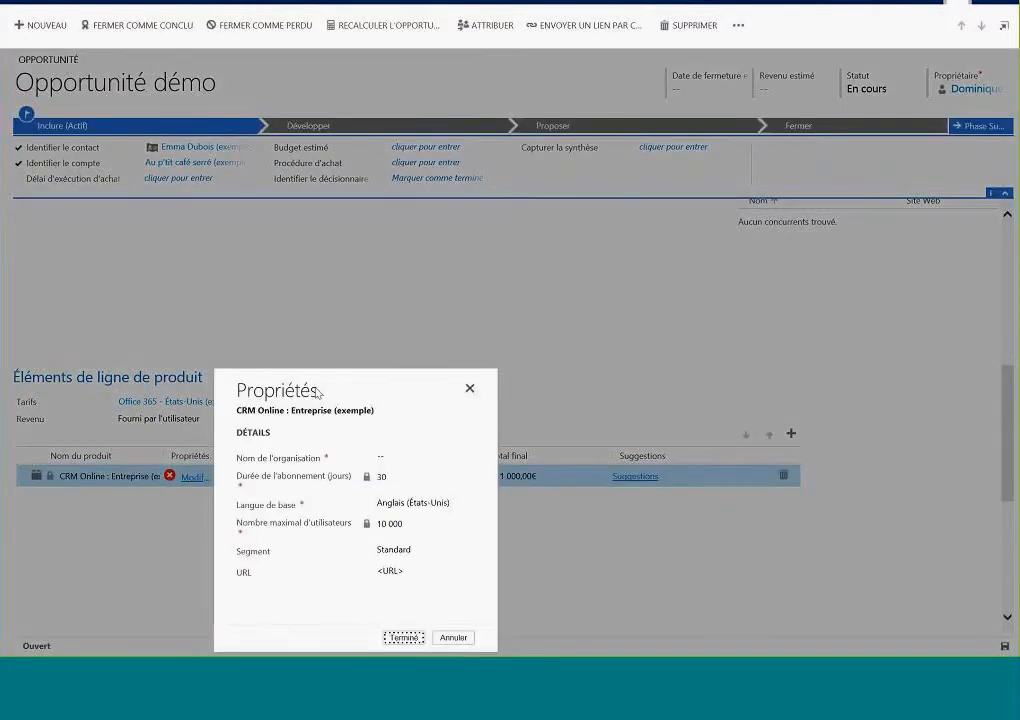
pyautogui.click(399, 461)
pyautogui.write('Novulys')
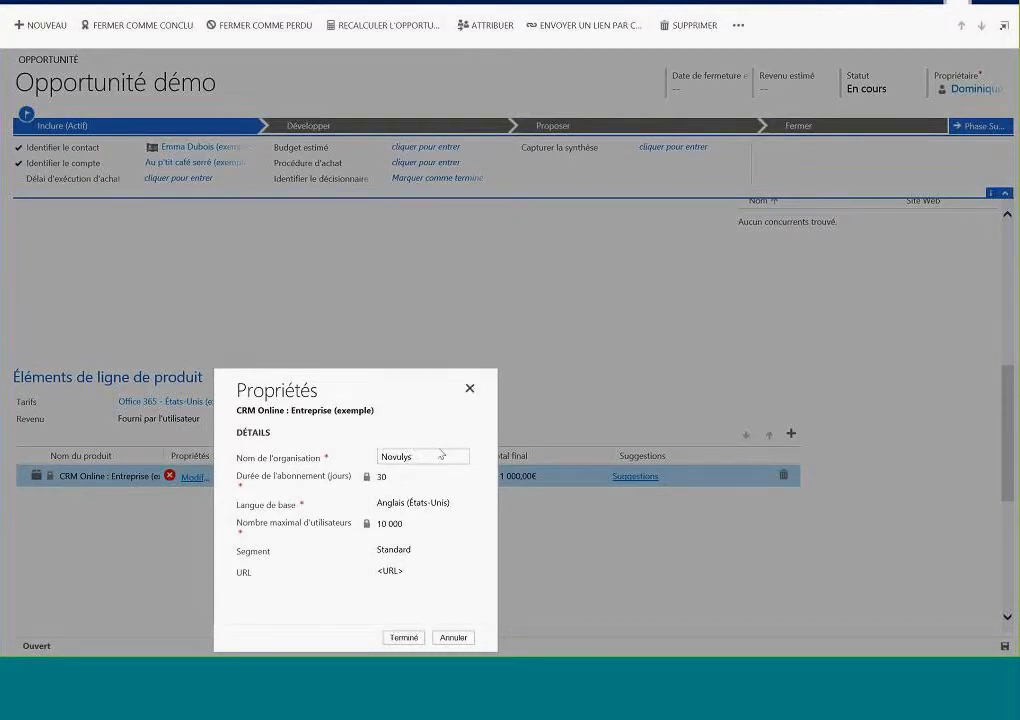
pyautogui.click(436, 479)
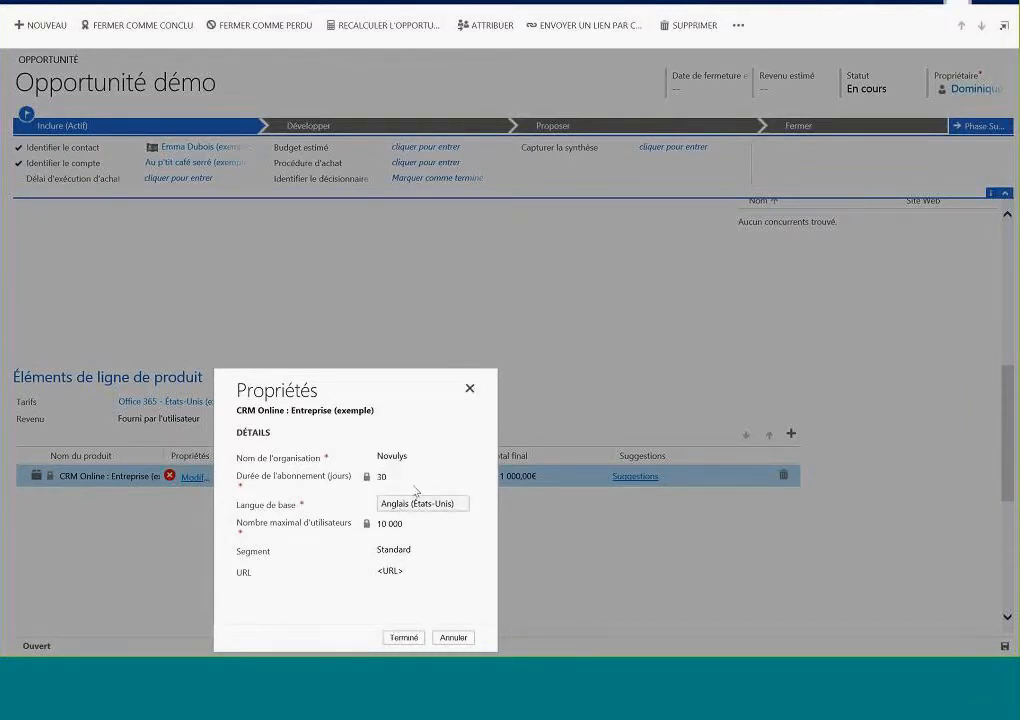
pyautogui.click(420, 502)
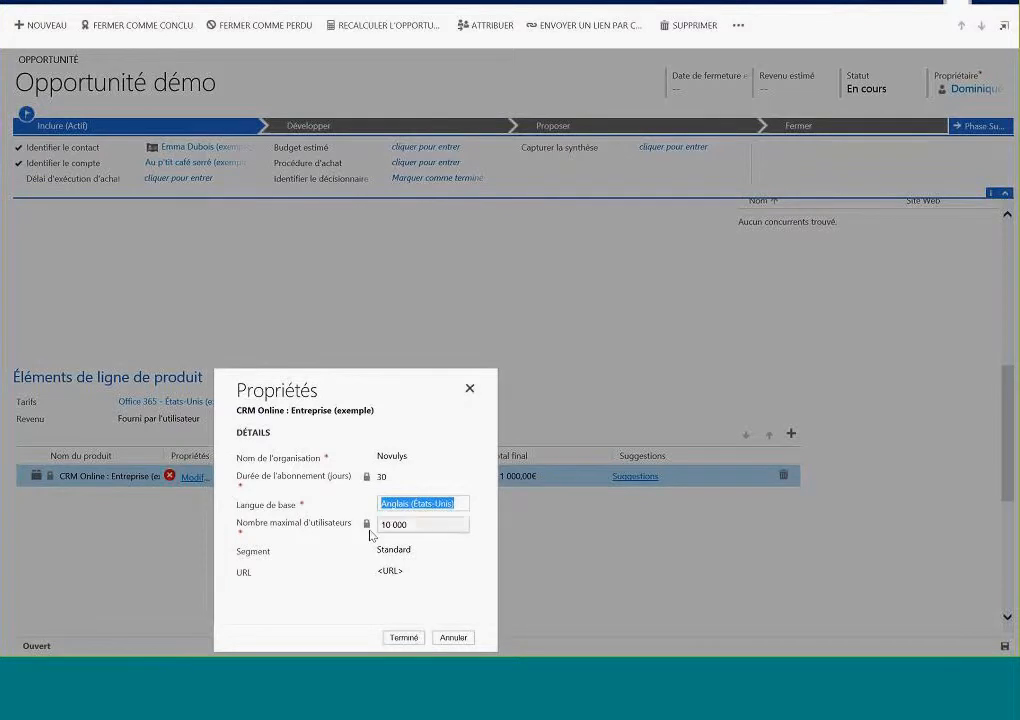
pyautogui.click(410, 549)
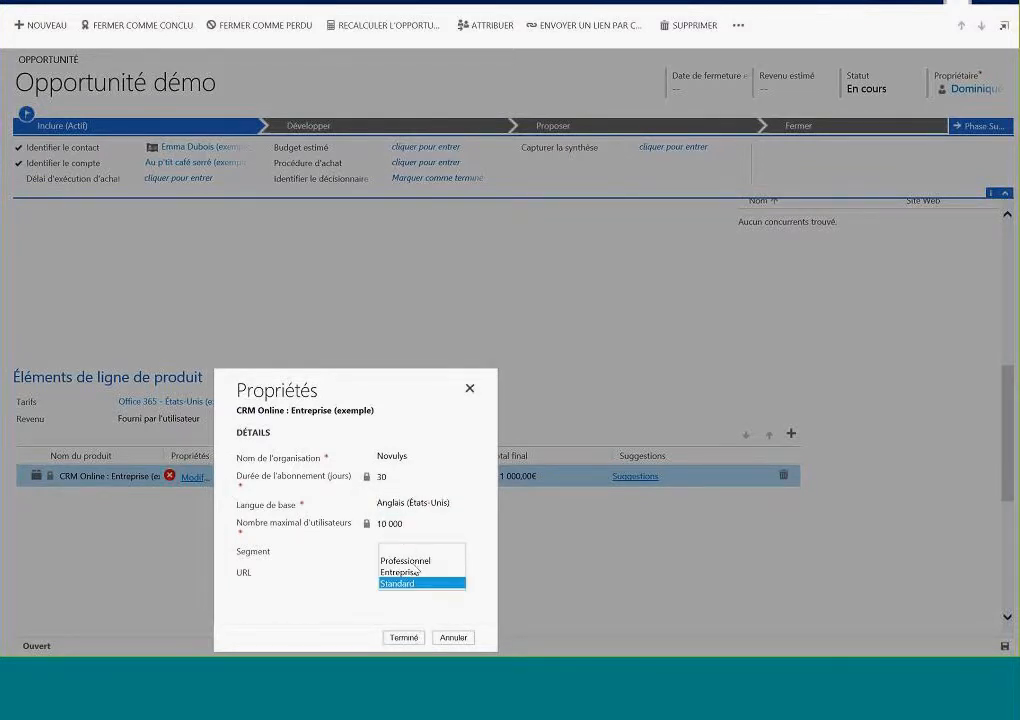
pyautogui.click(410, 572)
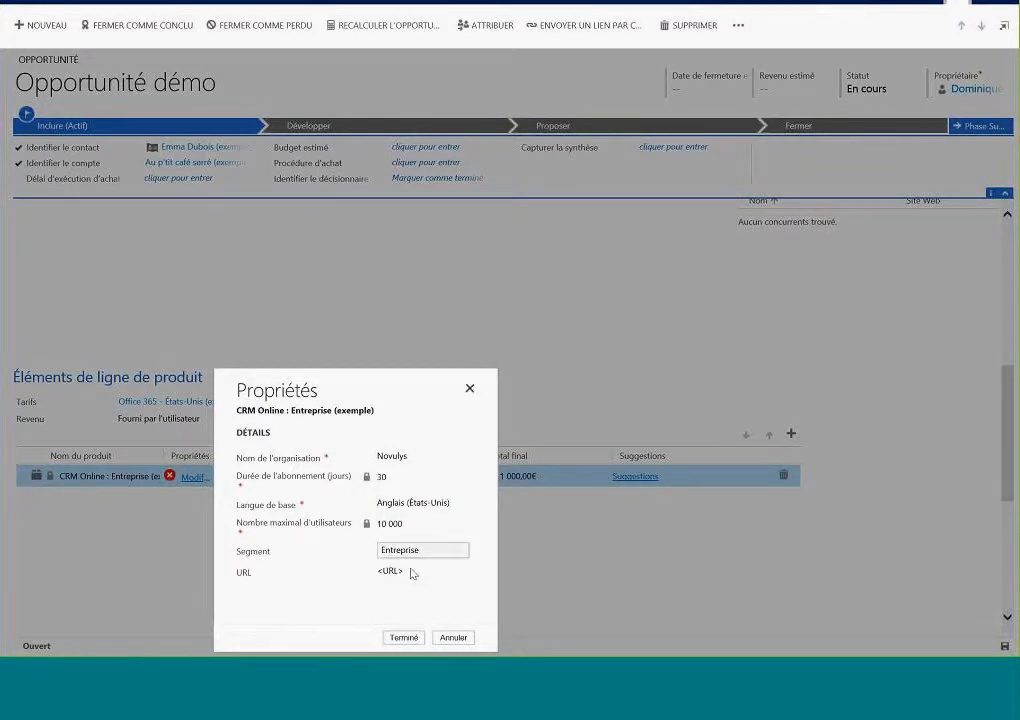
pyautogui.click(410, 572)
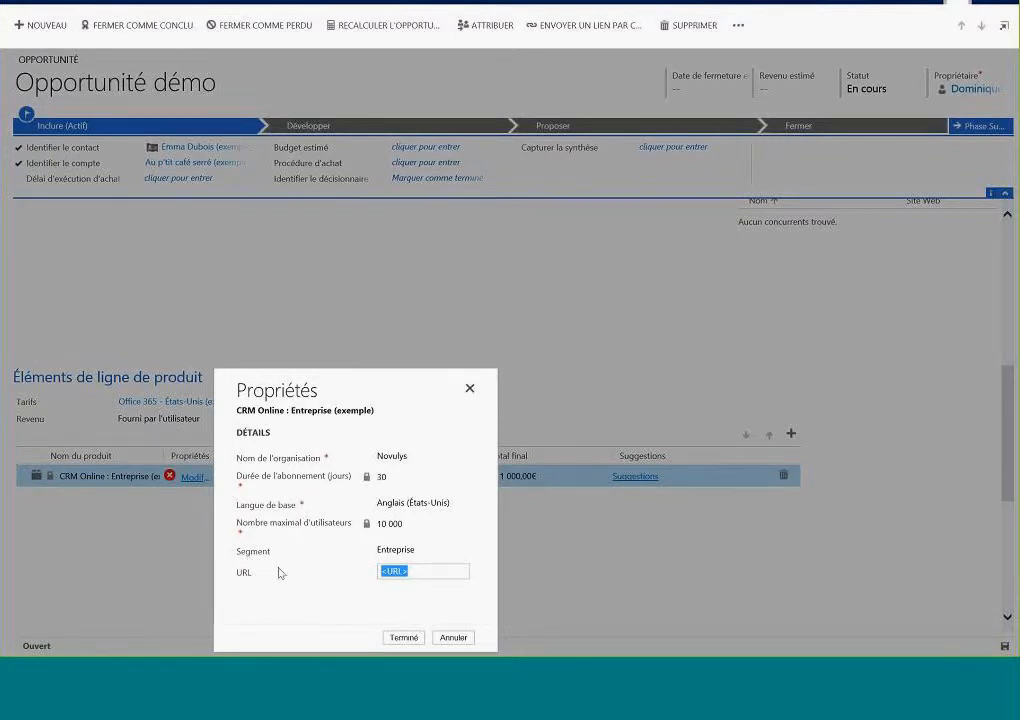
pyautogui.click(404, 637)
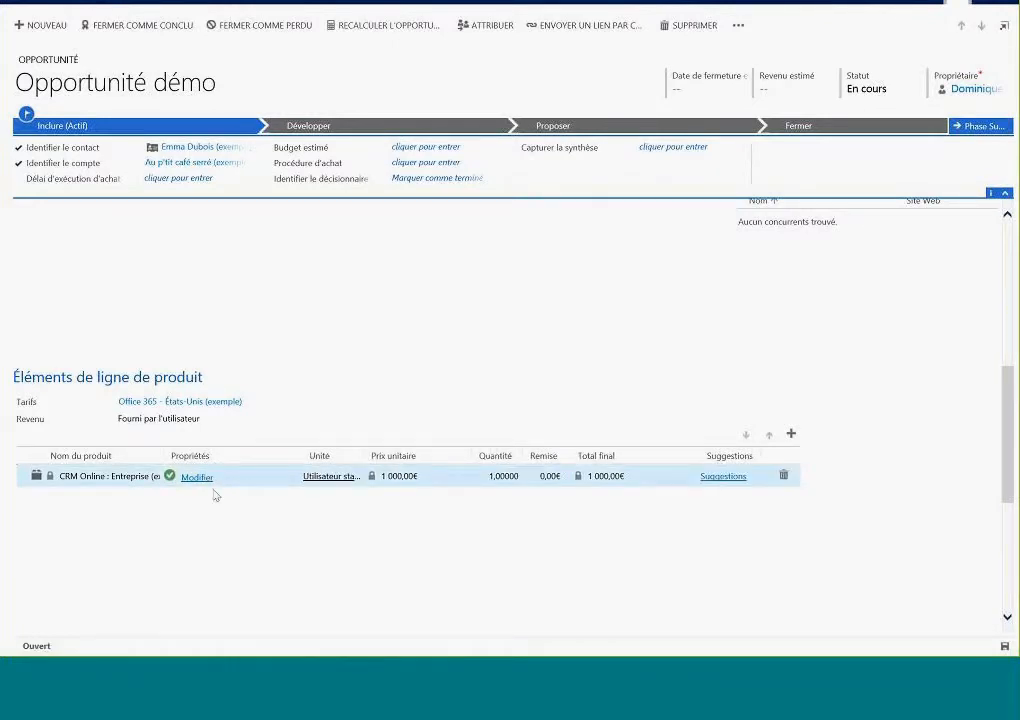
# Add the existing product CRM Online : Professionnel (exemple) as another line item of the opportunity
pyautogui.click(791, 435)
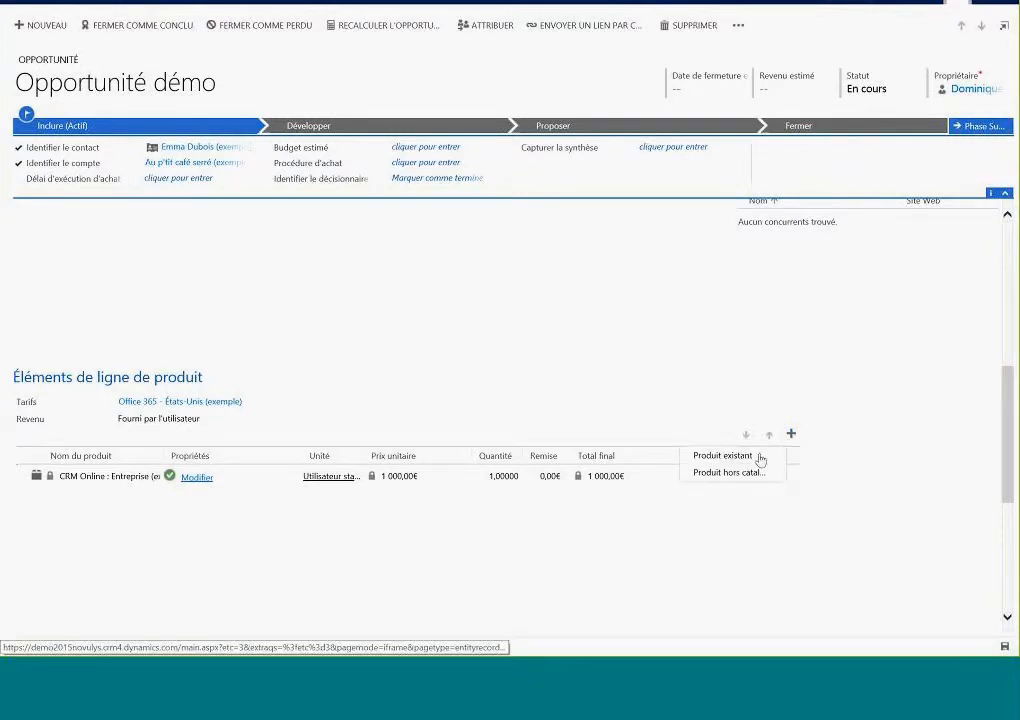
pyautogui.click(760, 456)
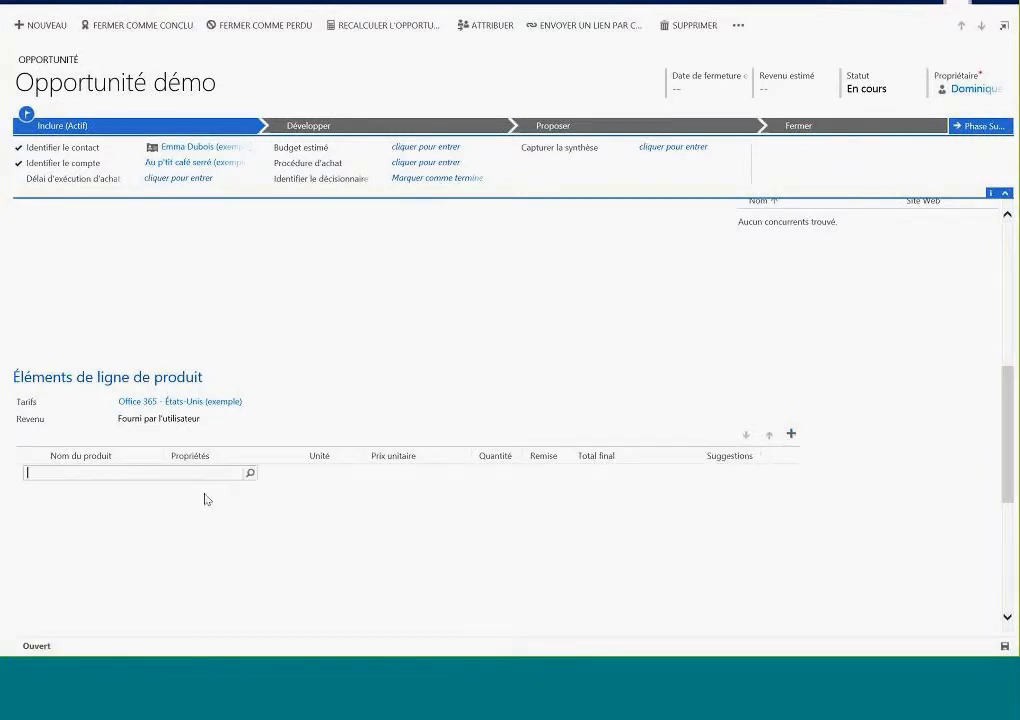
pyautogui.click(250, 473)
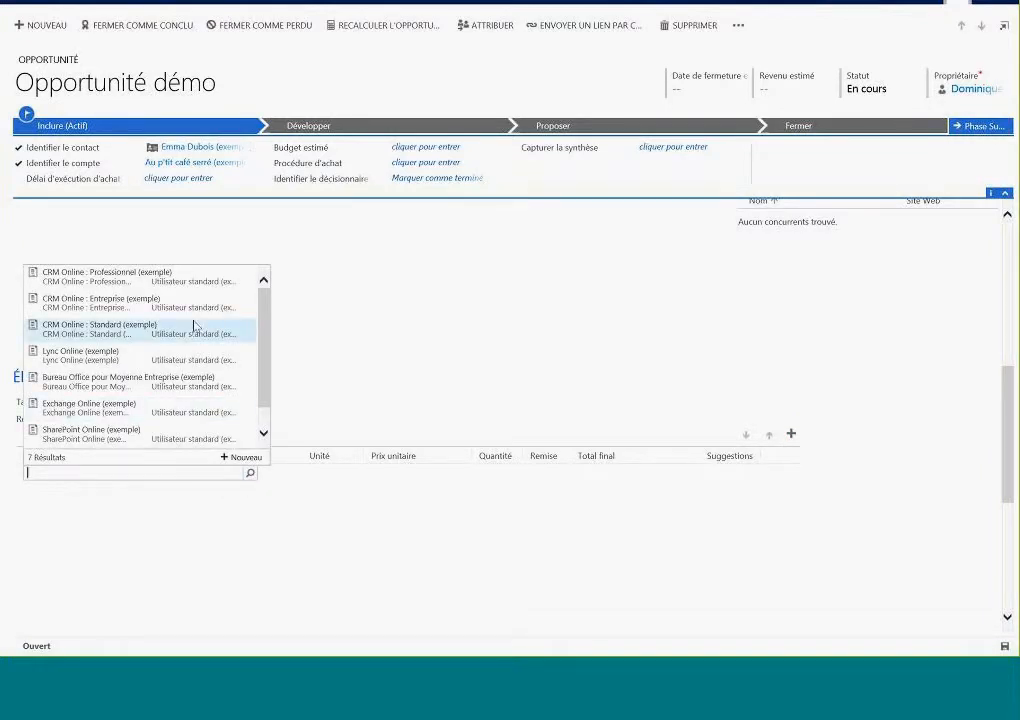
pyautogui.scroll(-1, 150, 380)
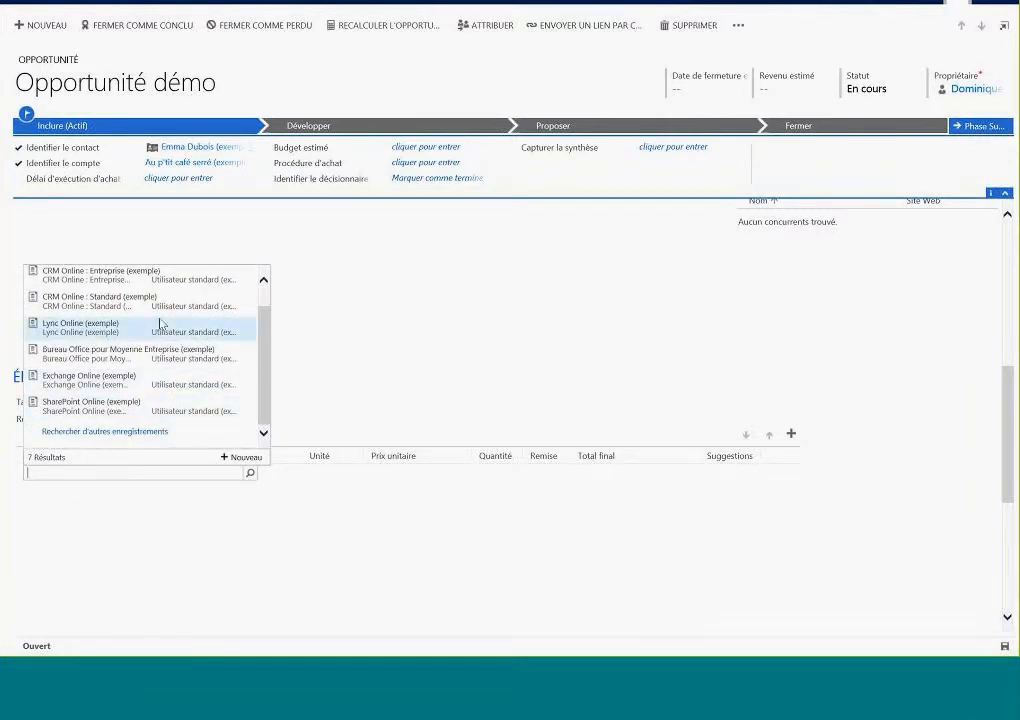
pyautogui.scroll(1, 165, 305)
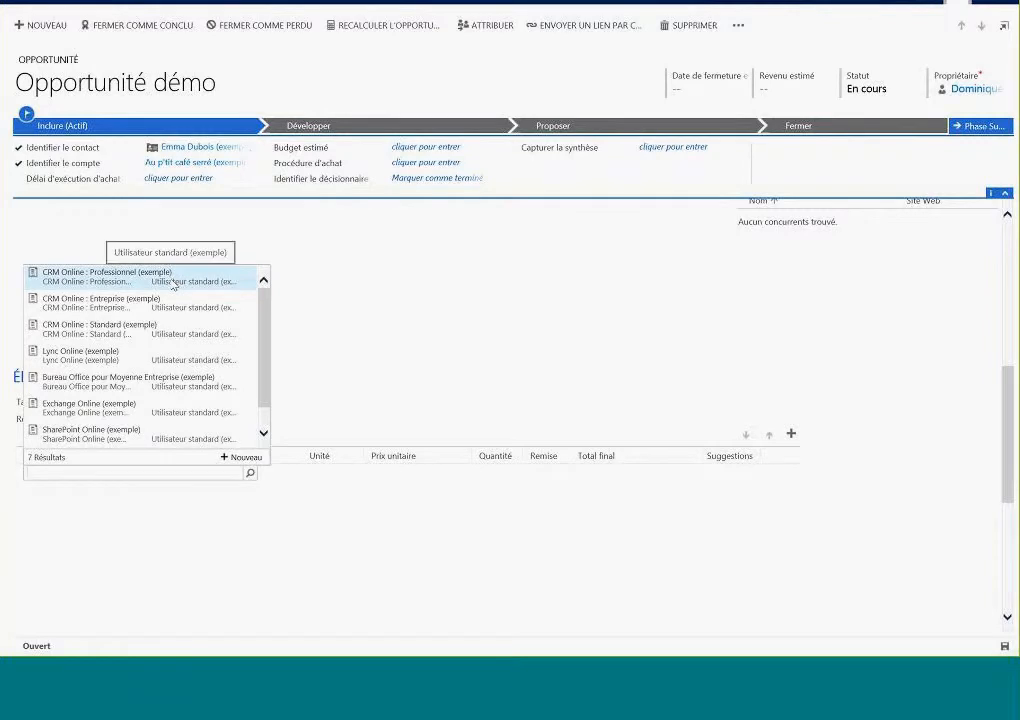
pyautogui.click(172, 282)
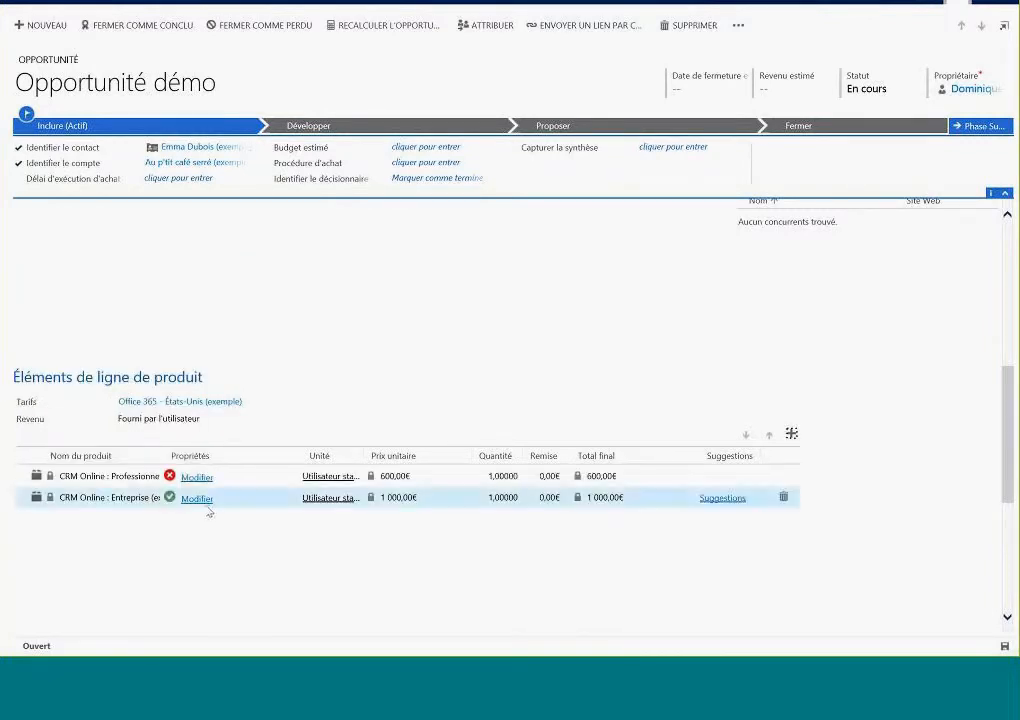
# Examine the cross-sell, accessory, up-sell and substitute suggestions for the CRM Online : Entreprise line, and close them without choosing a product
pyautogui.moveTo(641, 494)
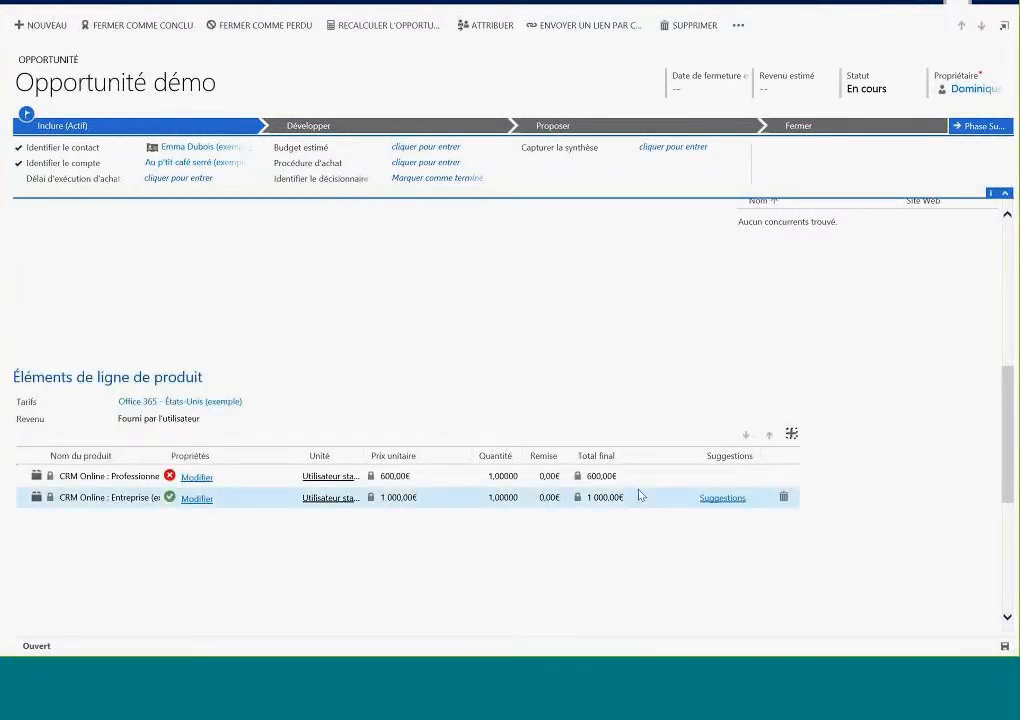
pyautogui.click(711, 498)
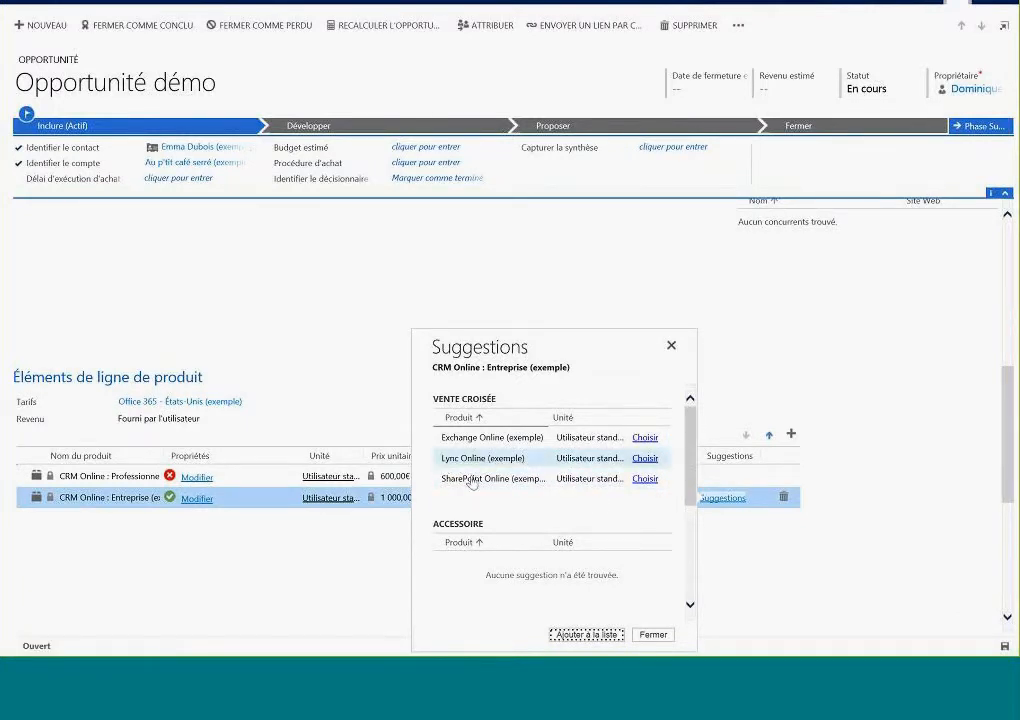
pyautogui.scroll(-2, 480, 488)
pyautogui.scroll(-1, 484, 492)
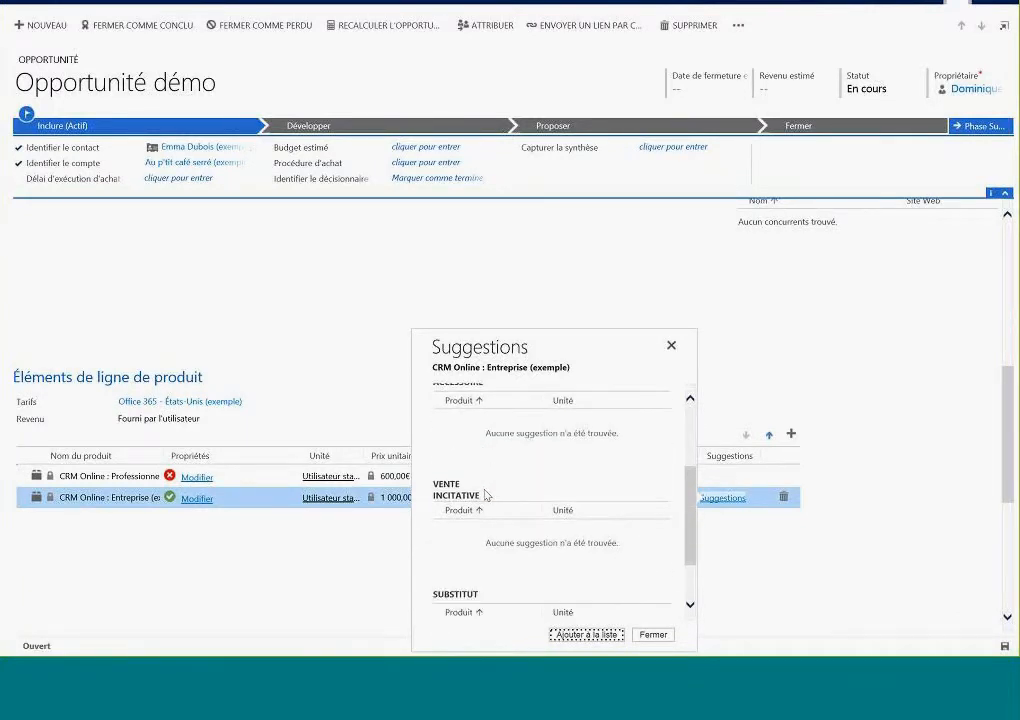
pyautogui.scroll(3, 486, 492)
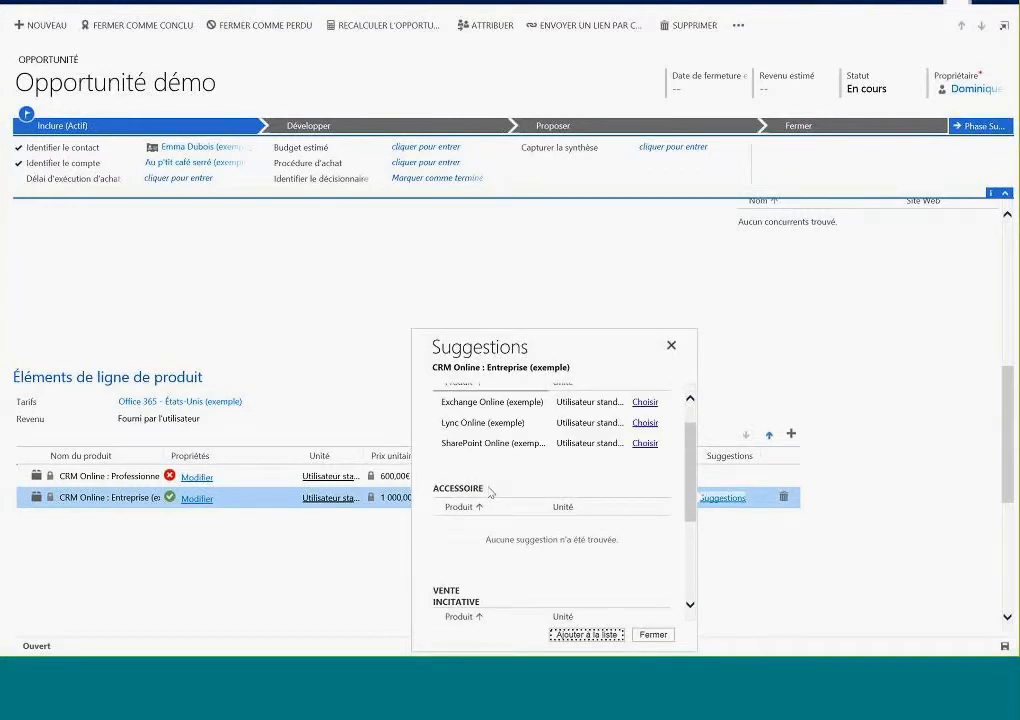
pyautogui.scroll(-3, 495, 497)
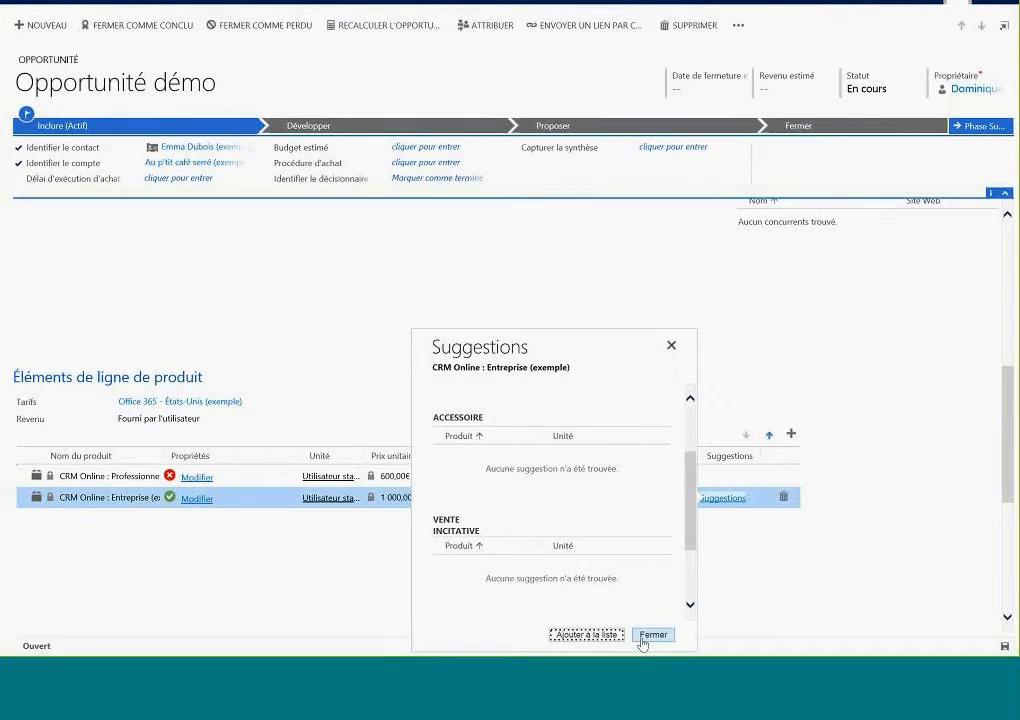
pyautogui.moveTo(690, 537); pyautogui.dragTo(689, 567)
pyautogui.scroll(5, 684, 550)
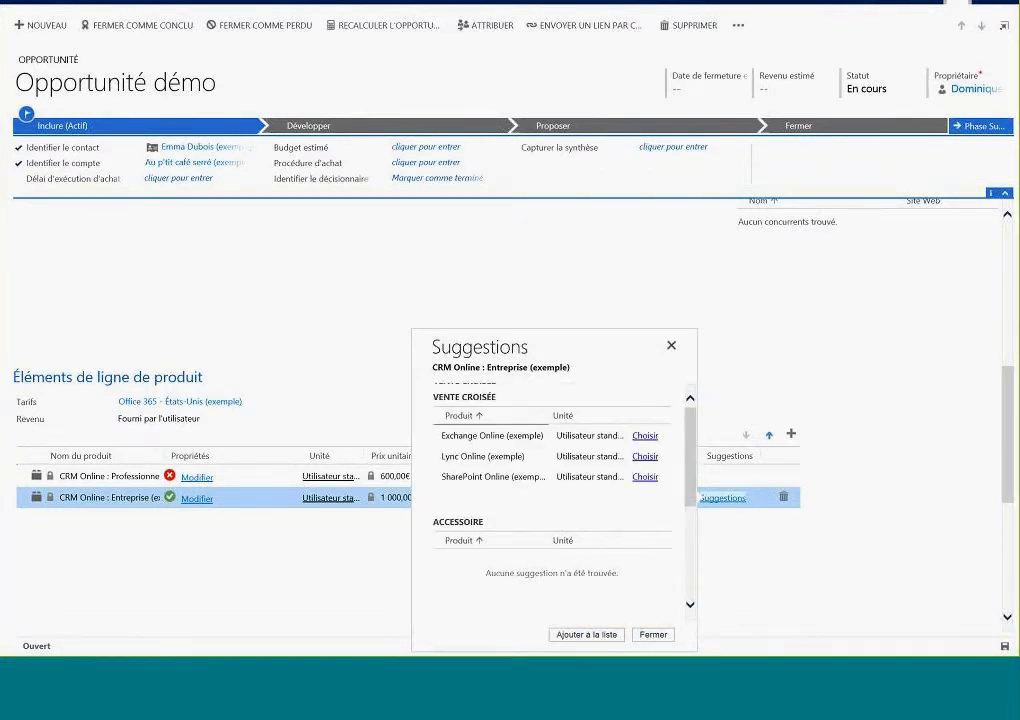
pyautogui.click(655, 634)
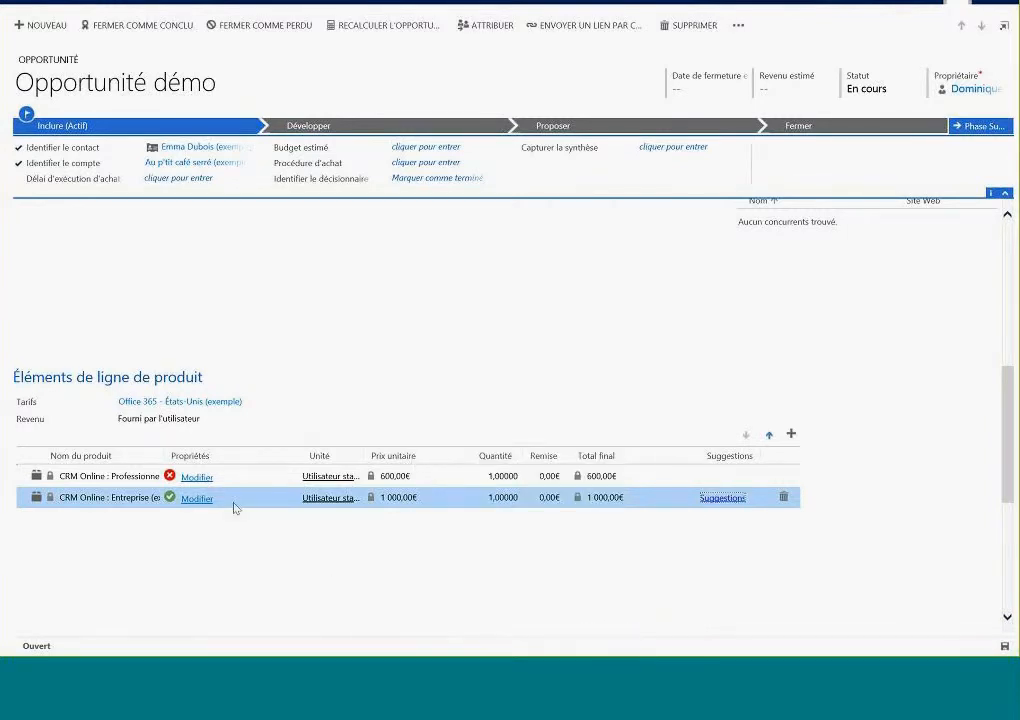
# Review the CRM Online : Entreprise line's properties and the available segment options, and leave without changing anything
pyautogui.click(199, 499)
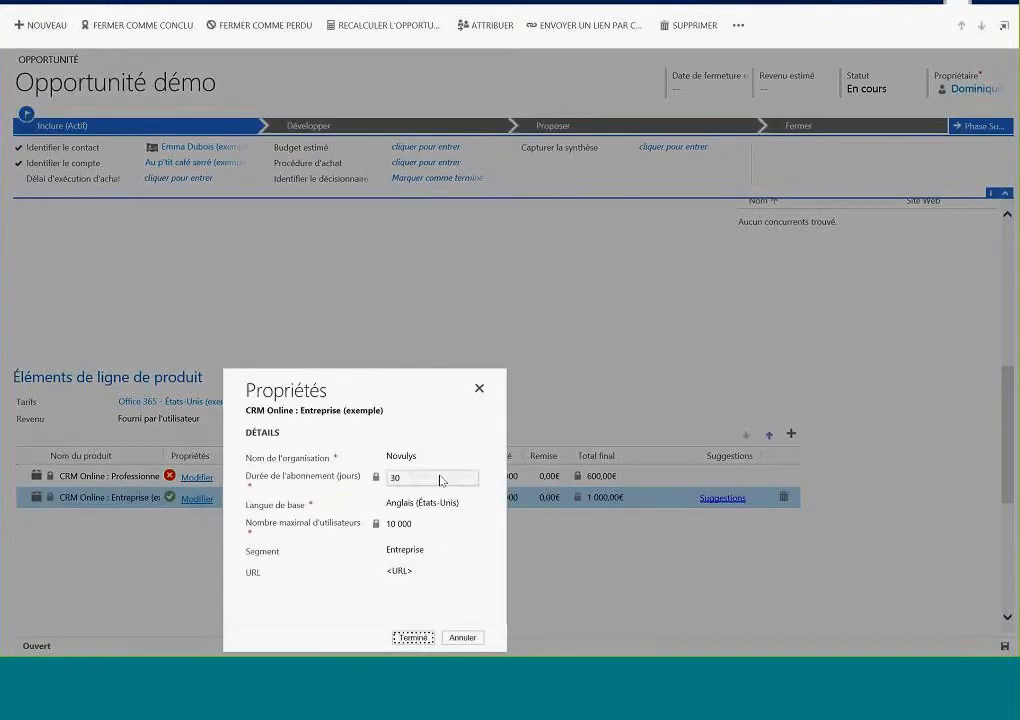
pyautogui.click(438, 554)
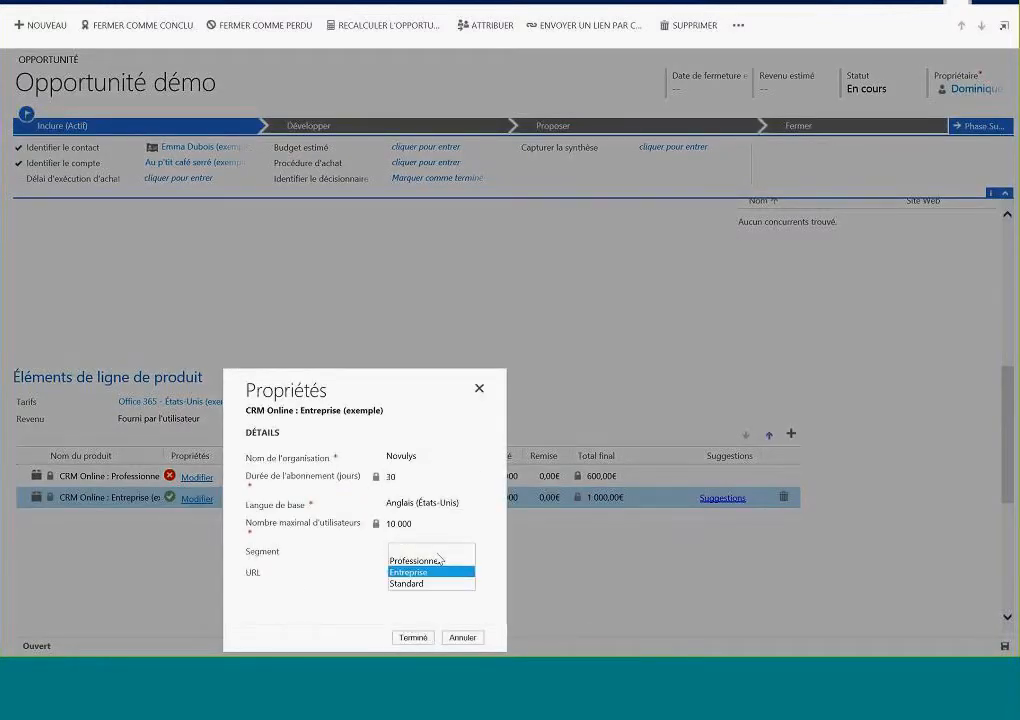
pyautogui.click(354, 575)
pyautogui.click(460, 638)
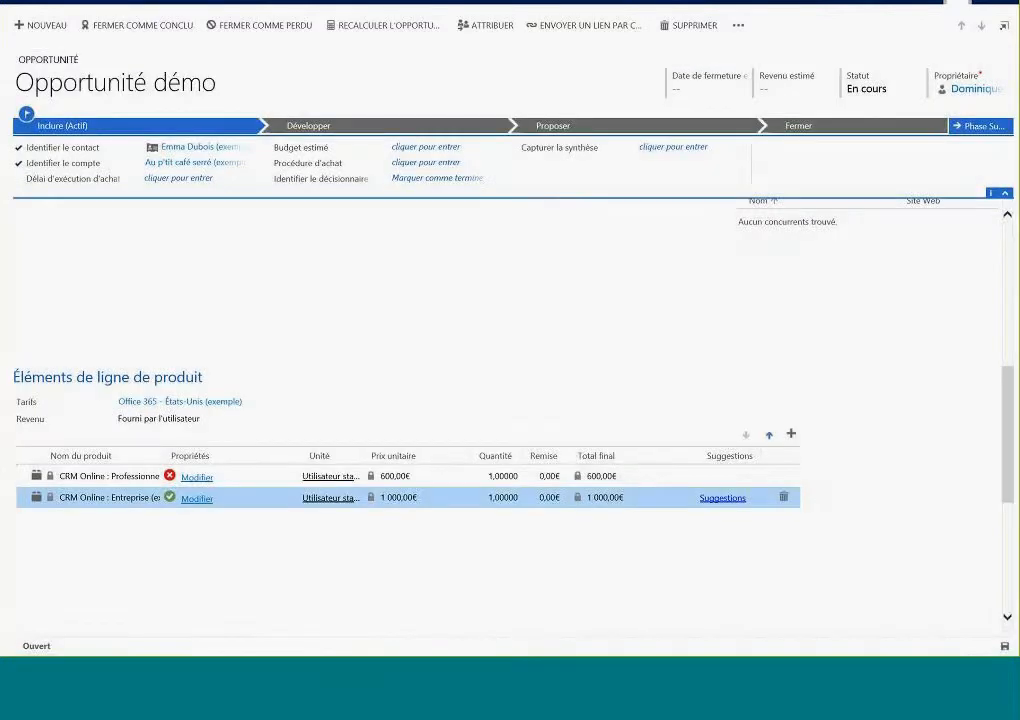
# Switch to the PowerPoint slide show Webinar final and advance to the closing slide "Merci de votre attention"
pyautogui.hotkey('alt', 'Tab')
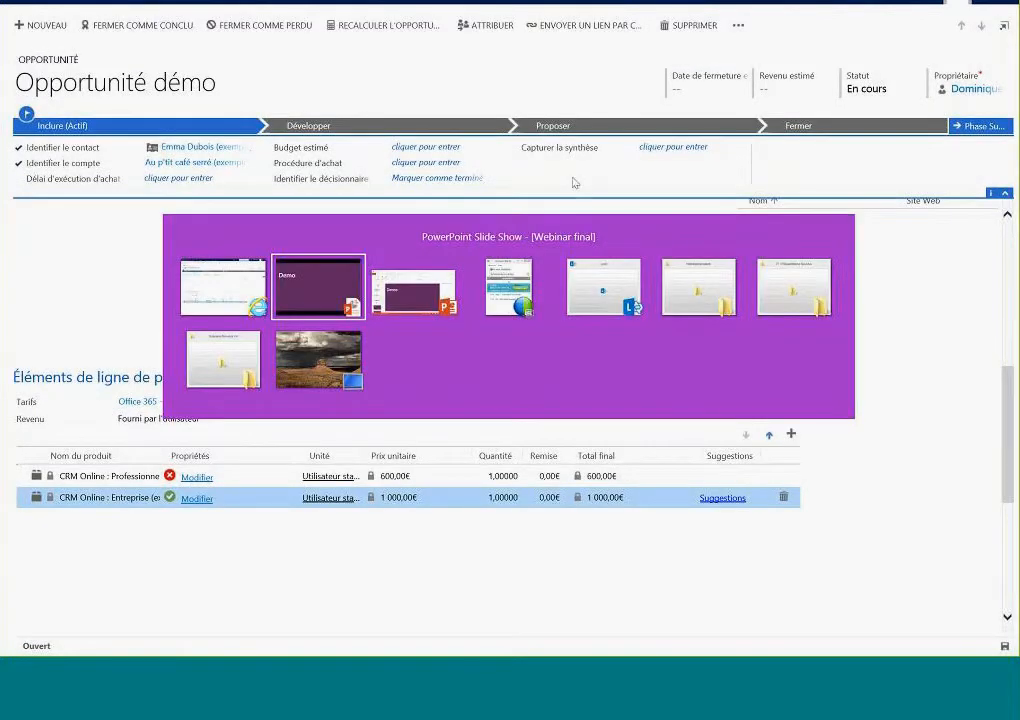
pyautogui.click(393, 233)
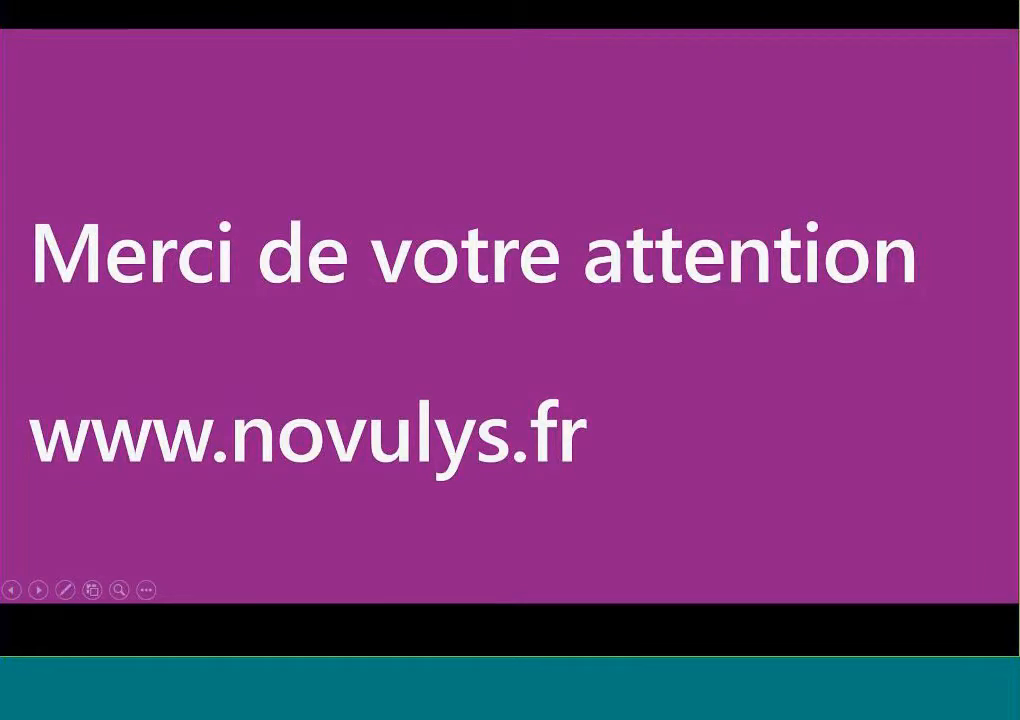